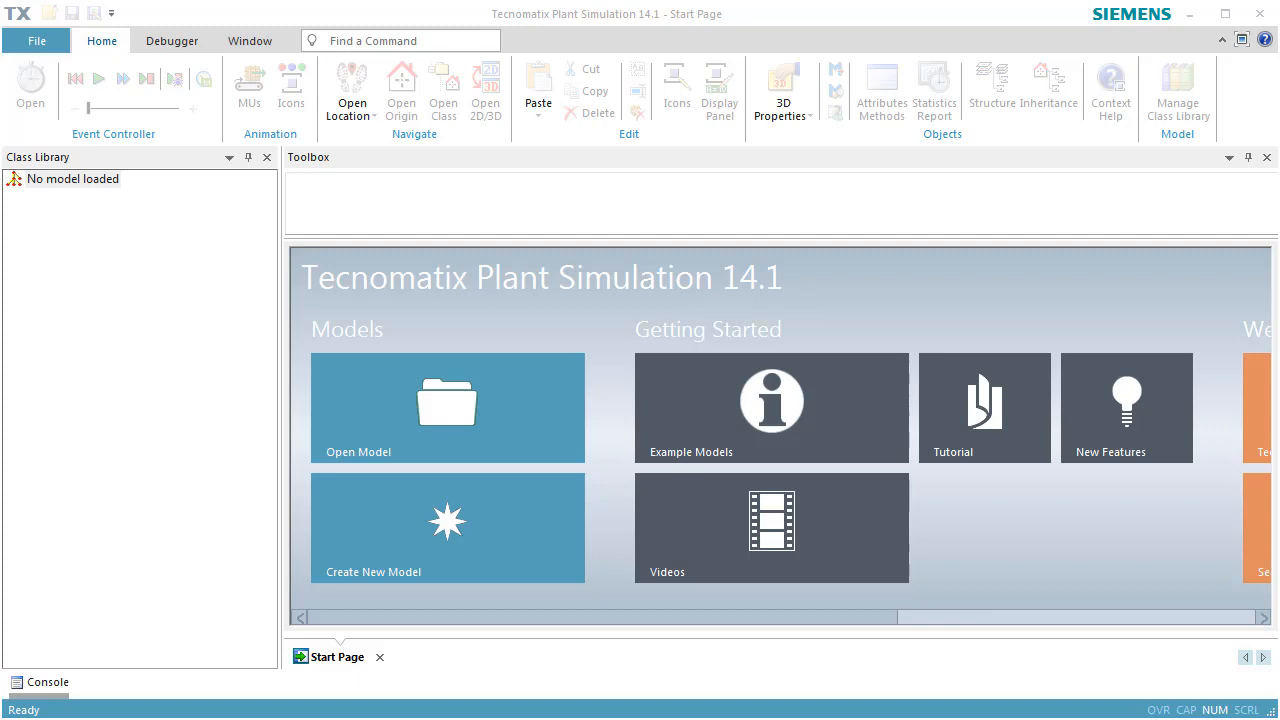
Step: Create a new 3D model and add version 14.1.0 of the free Crane standard library to its class library
{"action": "left_click", "coordinate": [510, 527]}
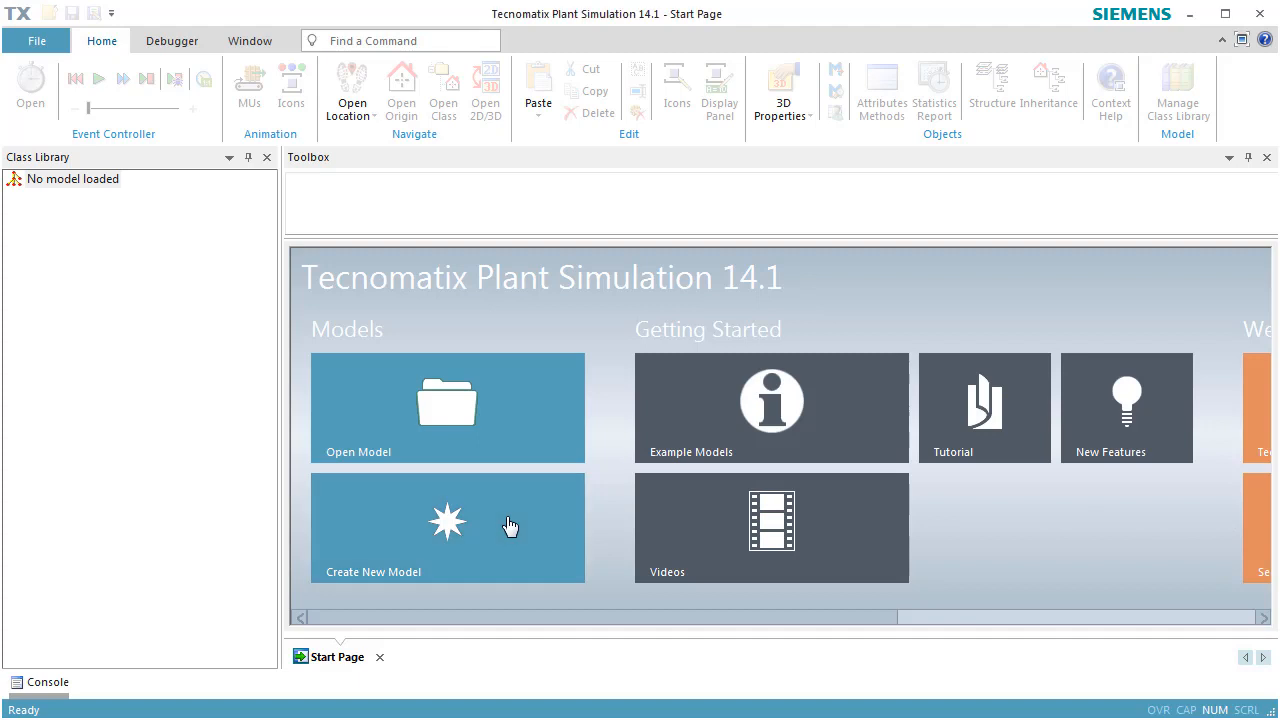
{"action": "left_click", "coordinate": [510, 527]}
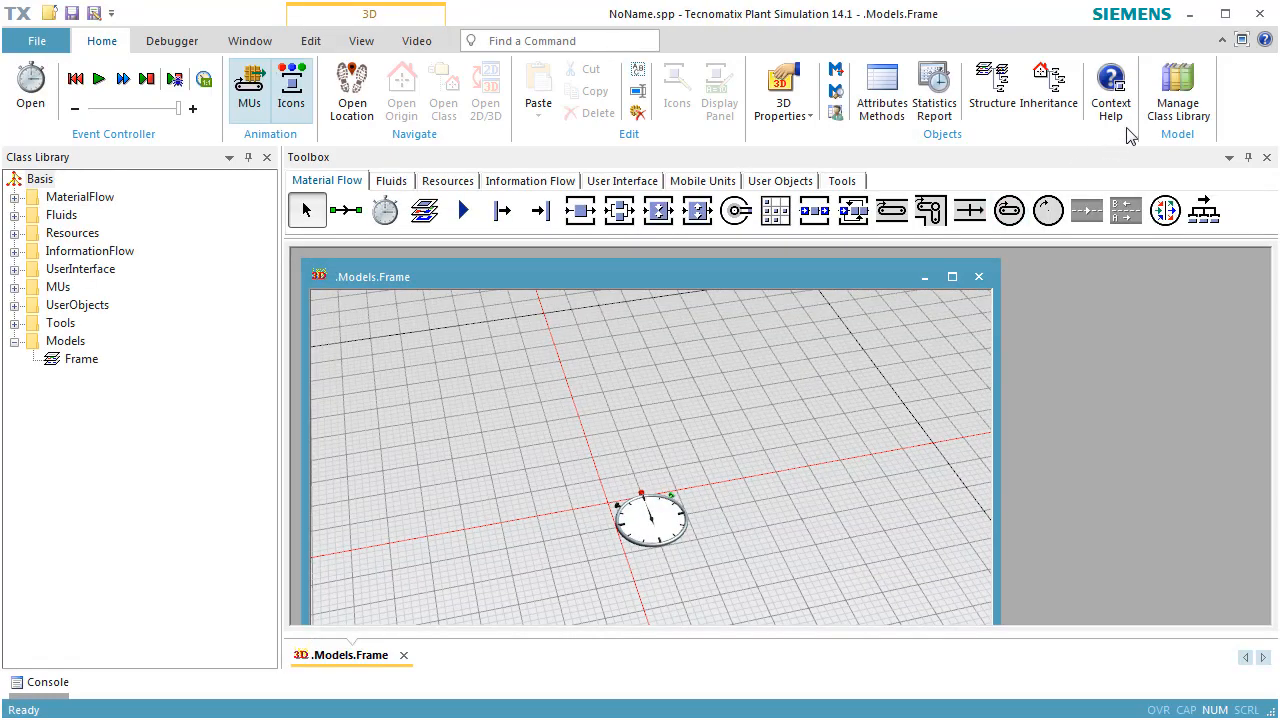
{"action": "left_click", "coordinate": [1167, 105]}
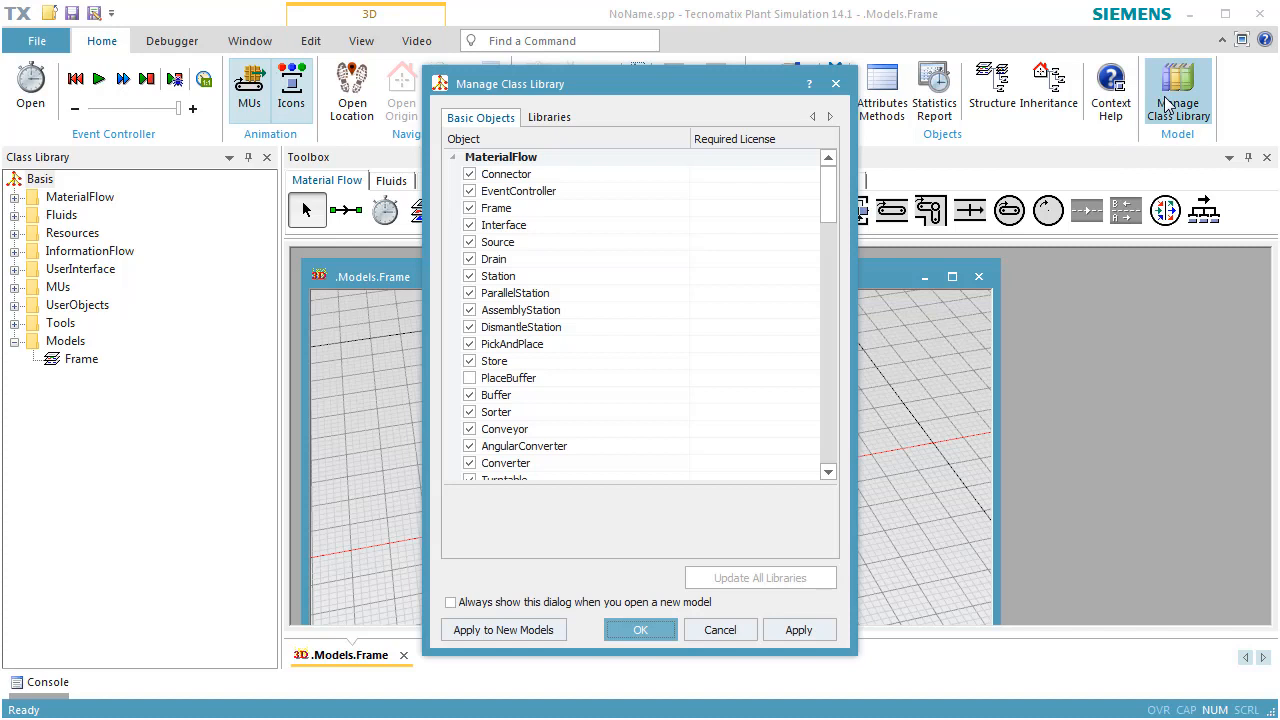
{"action": "left_click", "coordinate": [549, 118]}
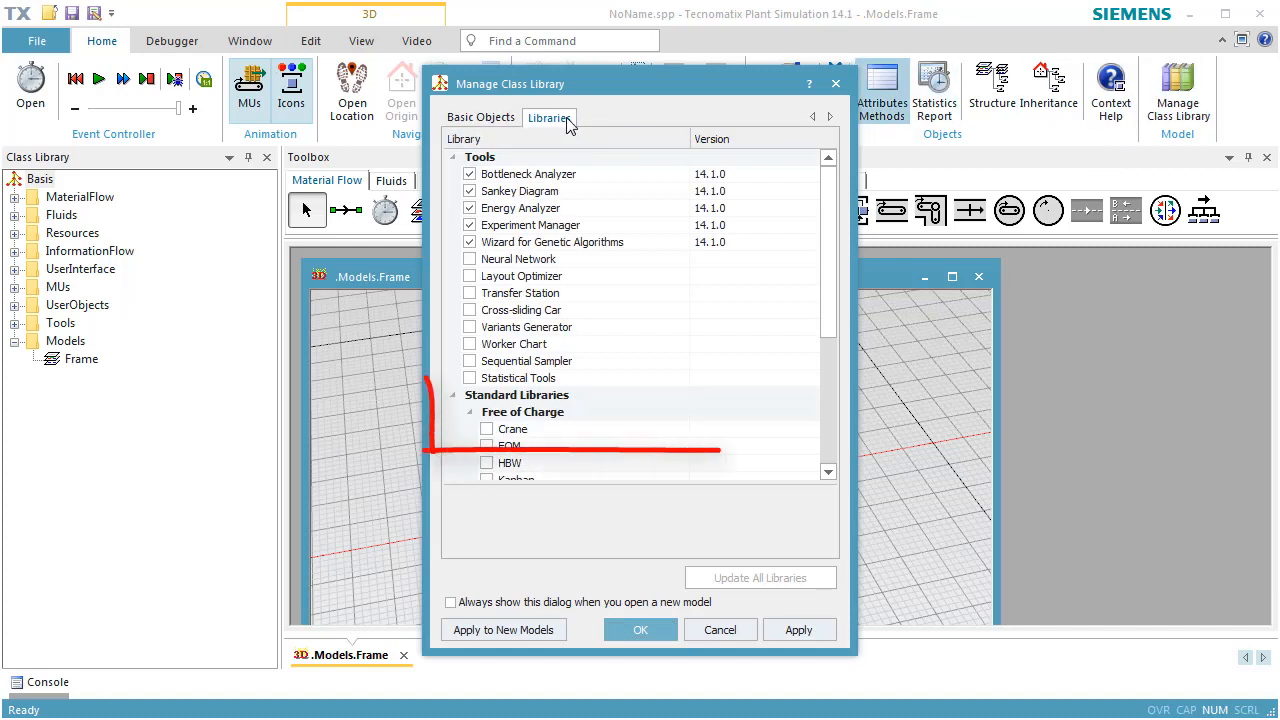
{"action": "left_click", "coordinate": [488, 430]}
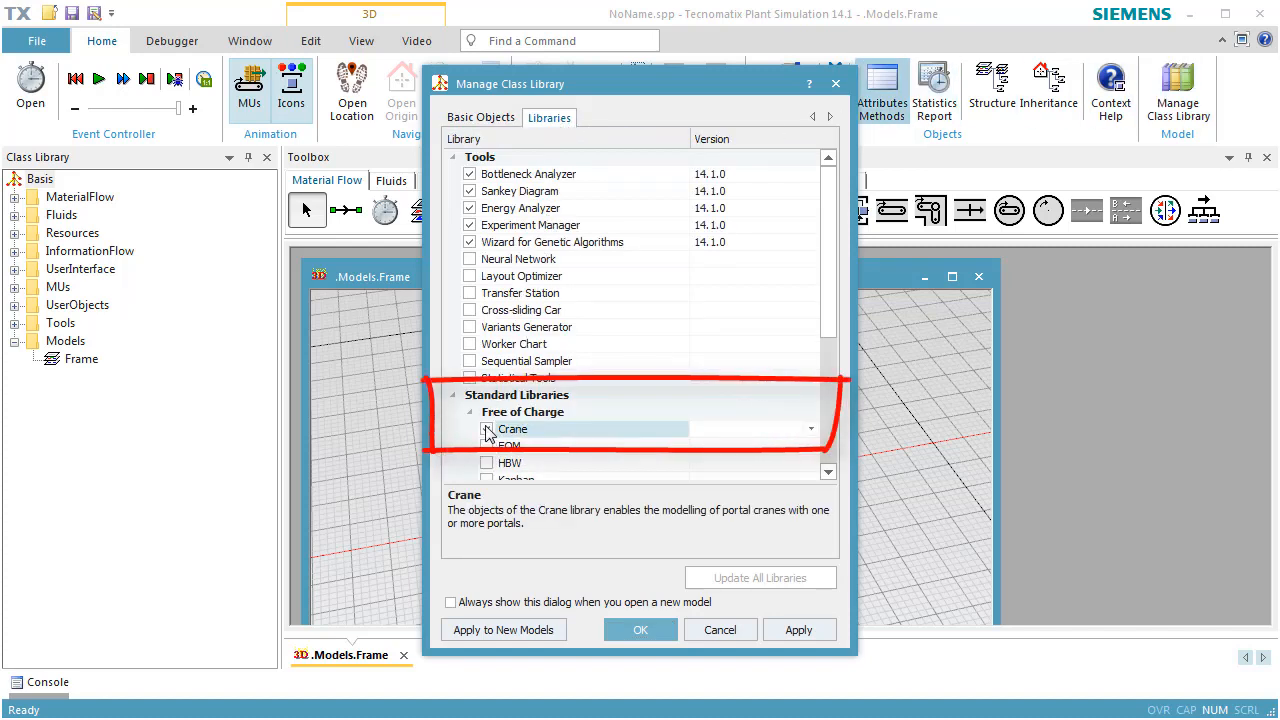
{"action": "left_click", "coordinate": [810, 429]}
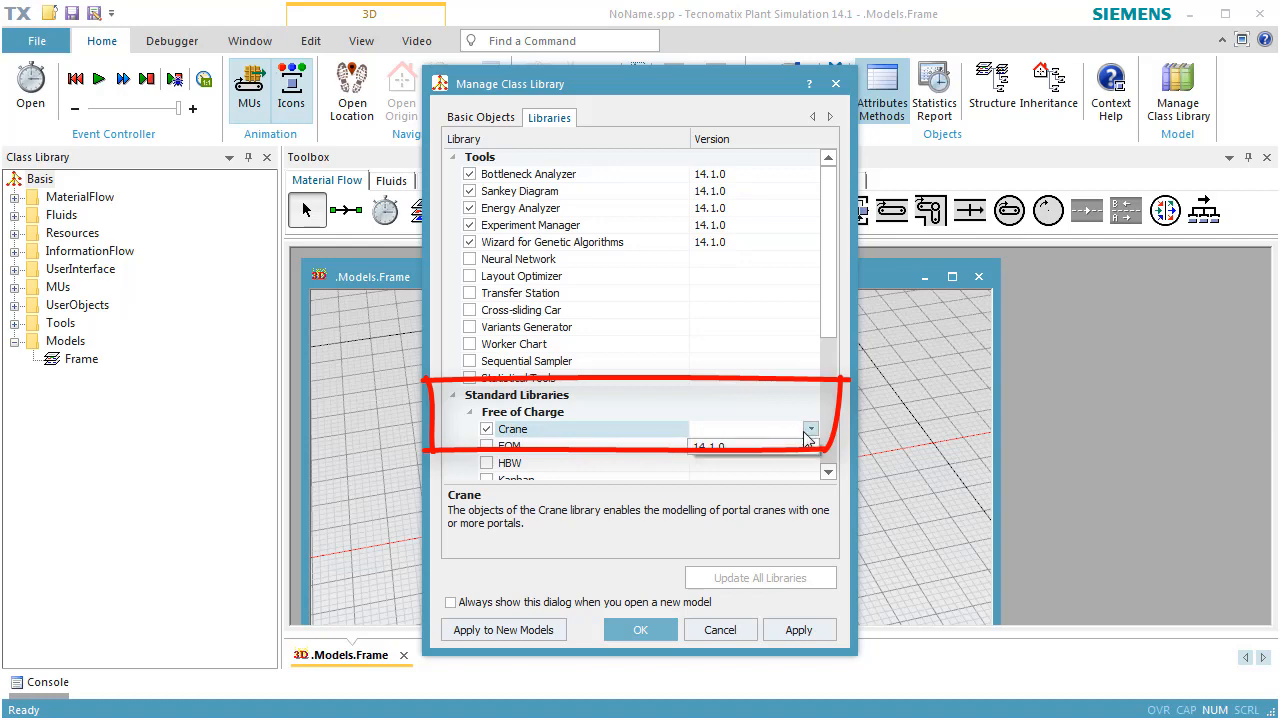
{"action": "left_click", "coordinate": [795, 450]}
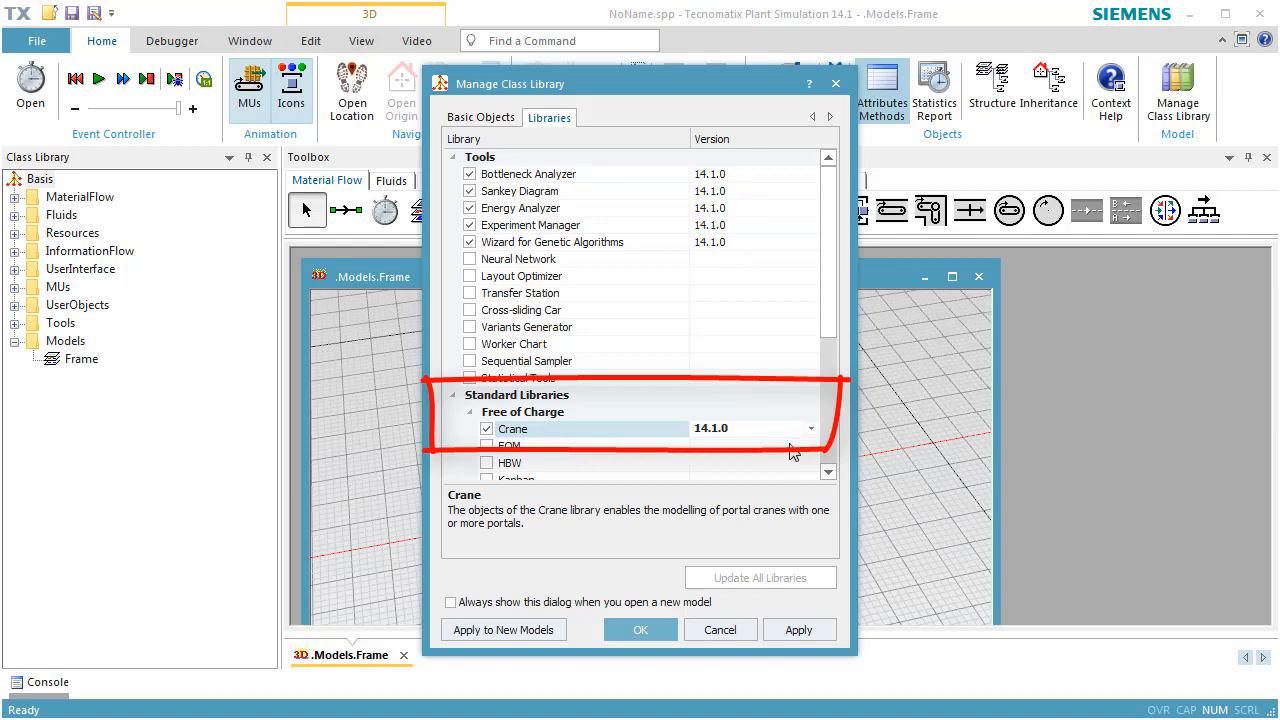
{"action": "left_click", "coordinate": [668, 634]}
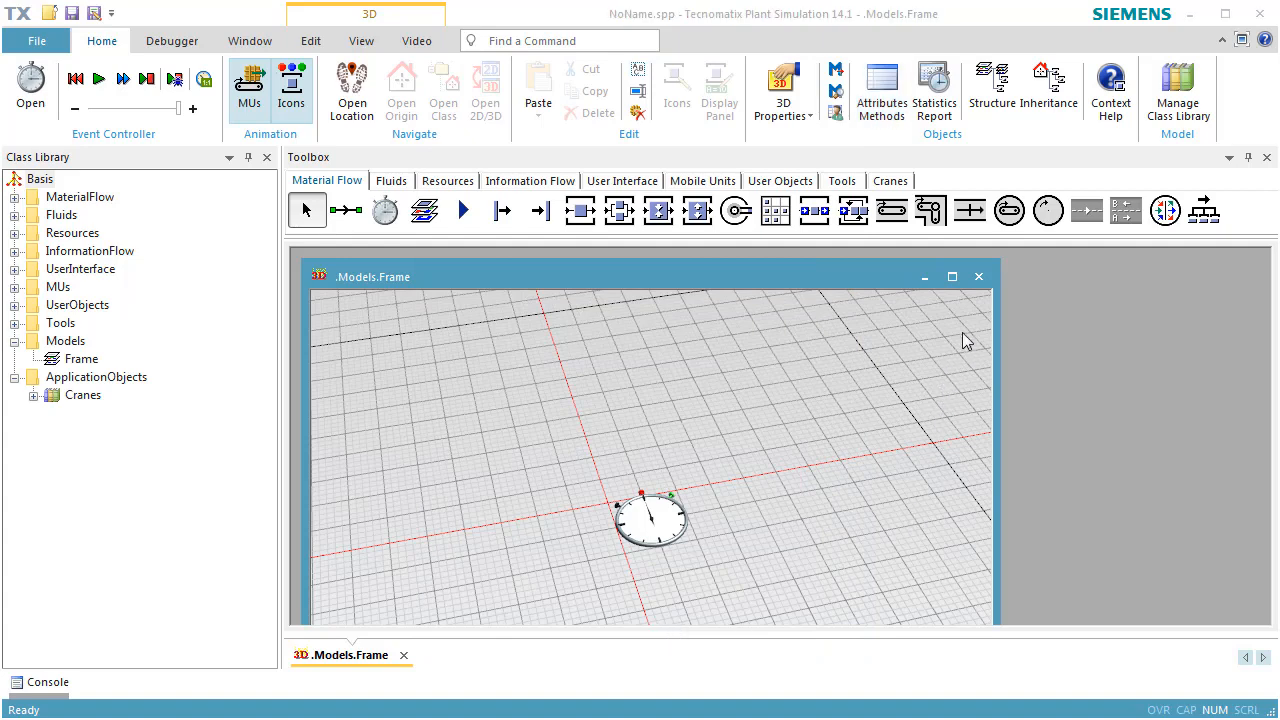
Step: Maximize the model's frame window and switch the 3D scene to the planning view
{"action": "left_click", "coordinate": [951, 277]}
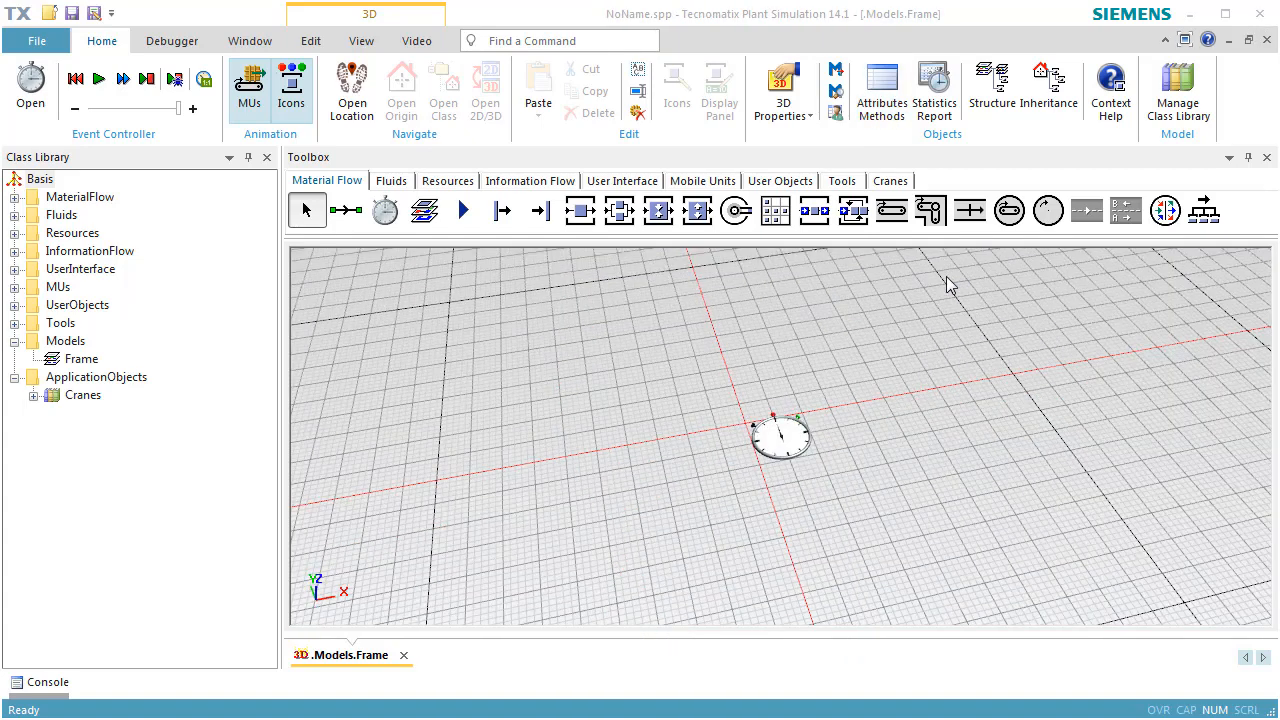
{"action": "left_click", "coordinate": [365, 45]}
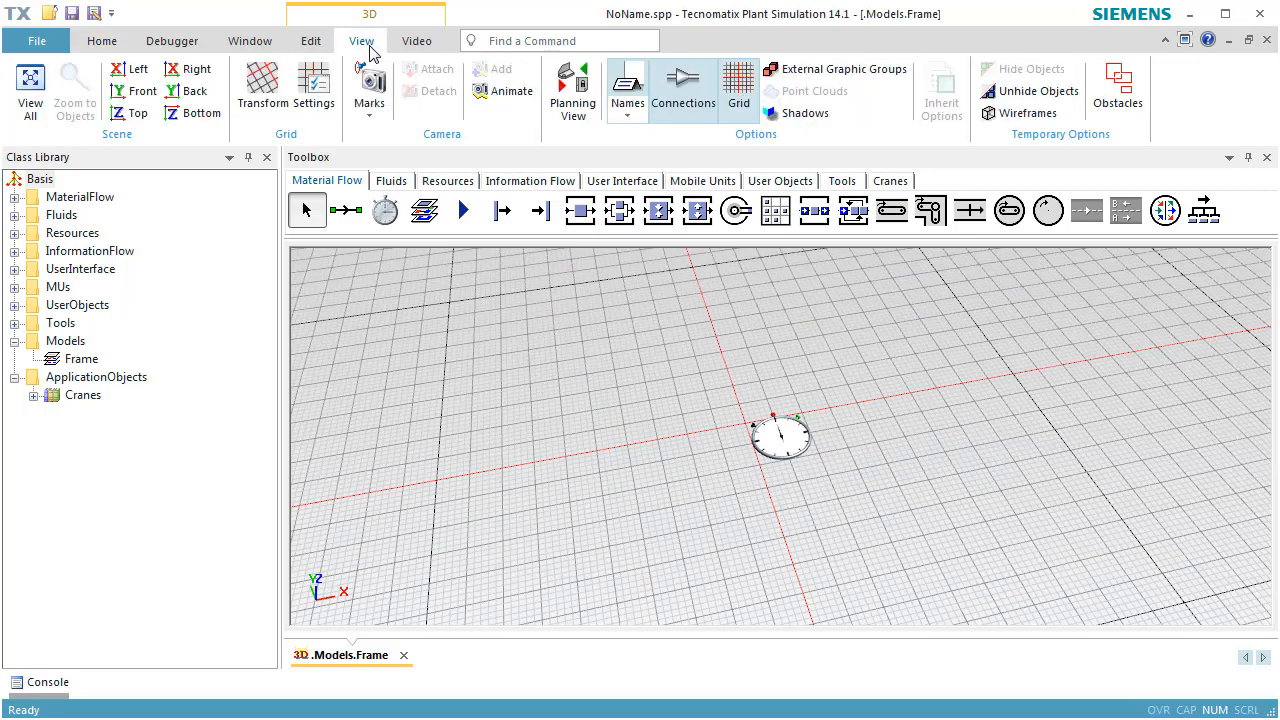
{"action": "left_click", "coordinate": [572, 90]}
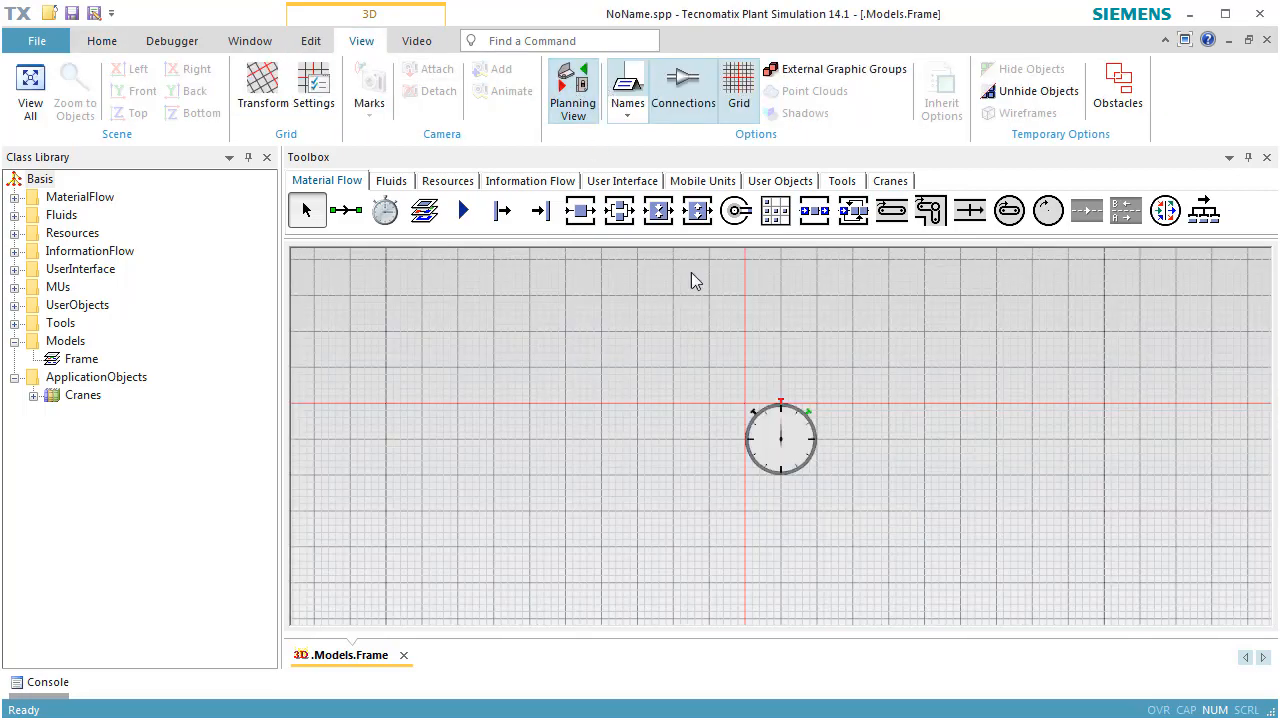
Step: Insert a StorageArea from the Cranes library into the frame, below the event controller
{"action": "left_click_drag", "start_coordinate": [998, 540], "coordinate": [639, 407]}
{"action": "scroll", "coordinate": [640, 407], "scroll_direction": "down", "scroll_amount": 4}
{"action": "left_click_drag", "start_coordinate": [742, 472], "coordinate": [547, 400]}
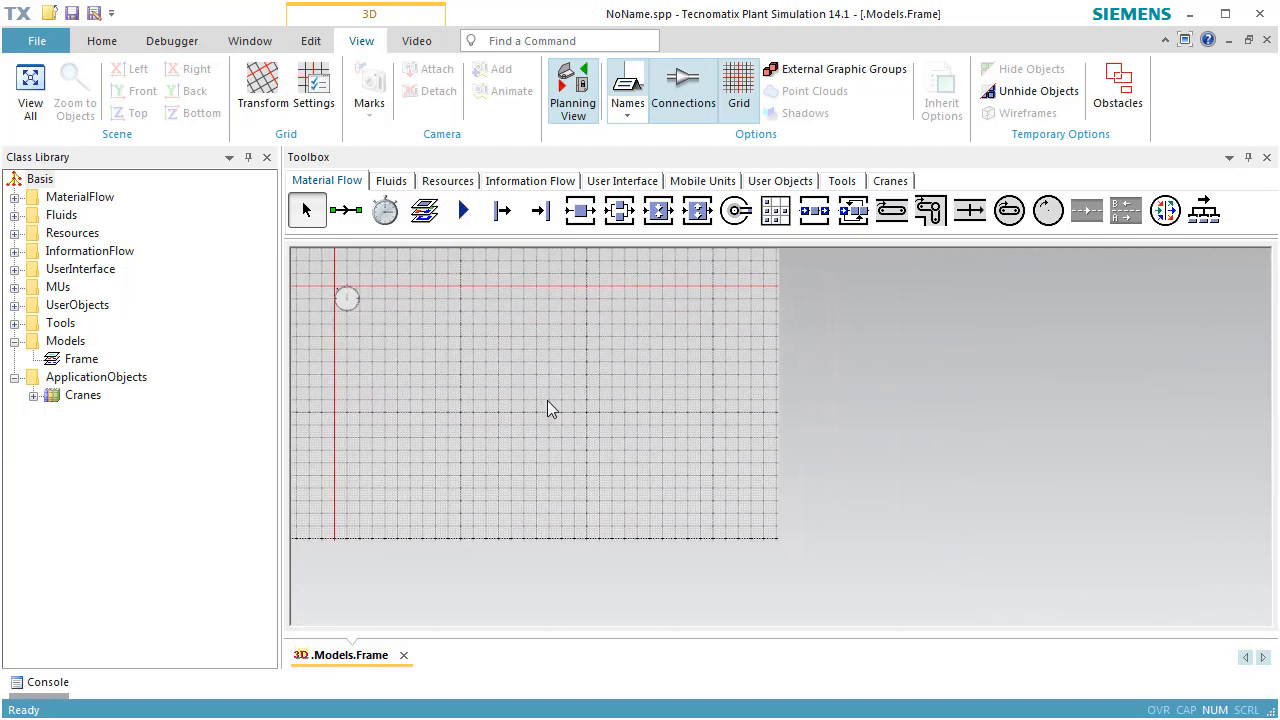
{"action": "left_click", "coordinate": [892, 182]}
{"action": "left_click", "coordinate": [389, 213]}
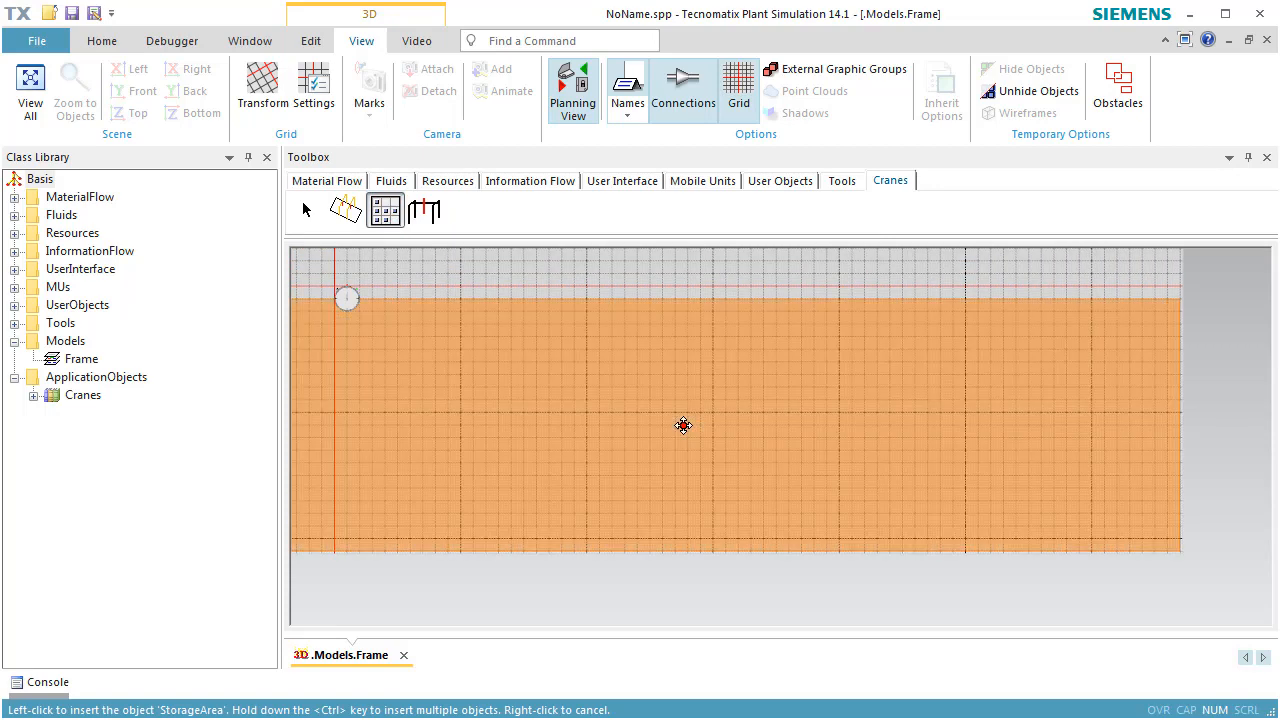
{"action": "left_click", "coordinate": [752, 469]}
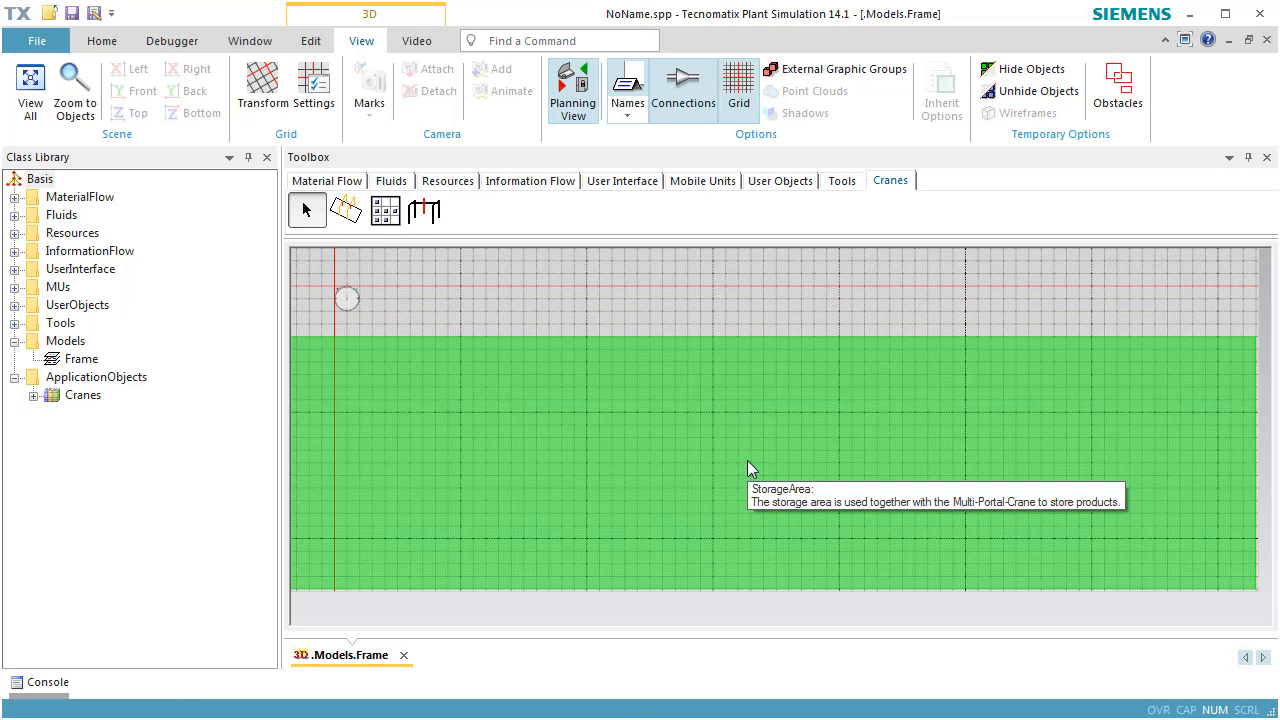
Step: Set the storage area's storage place length to 13 m and storage place width to 3 m
{"action": "double_click", "coordinate": [748, 463]}
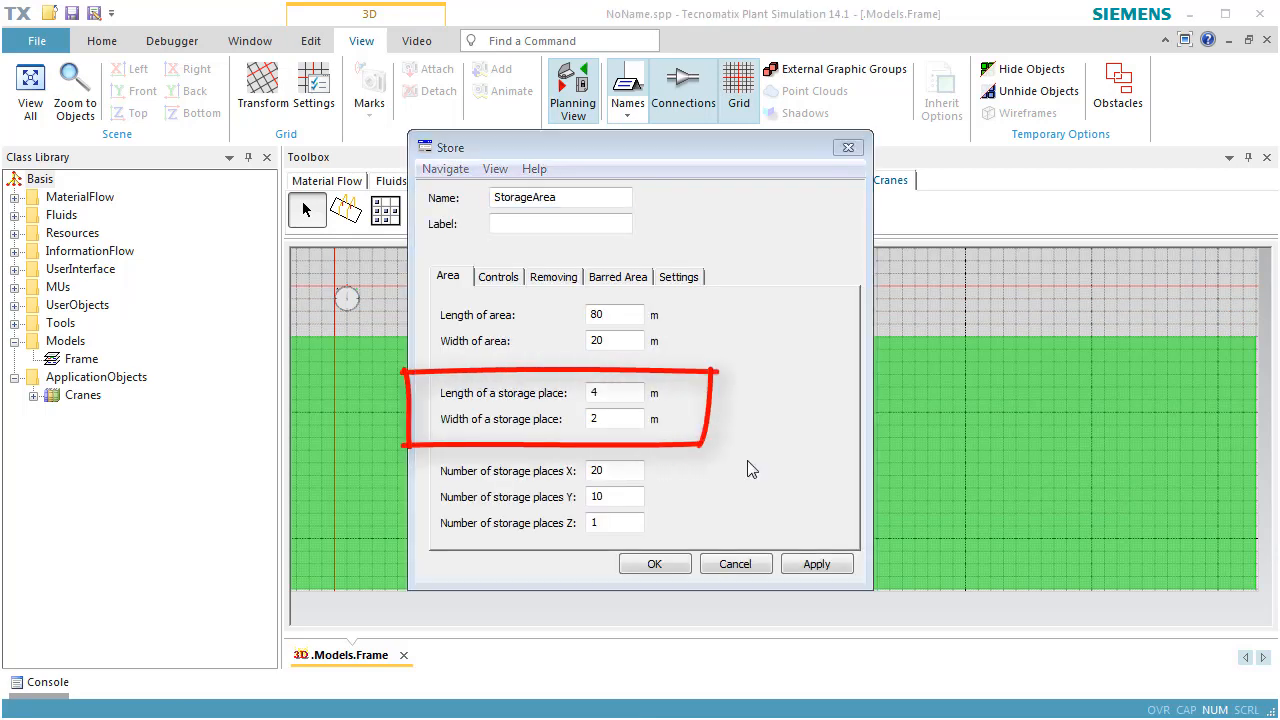
{"action": "left_click", "coordinate": [622, 392]}
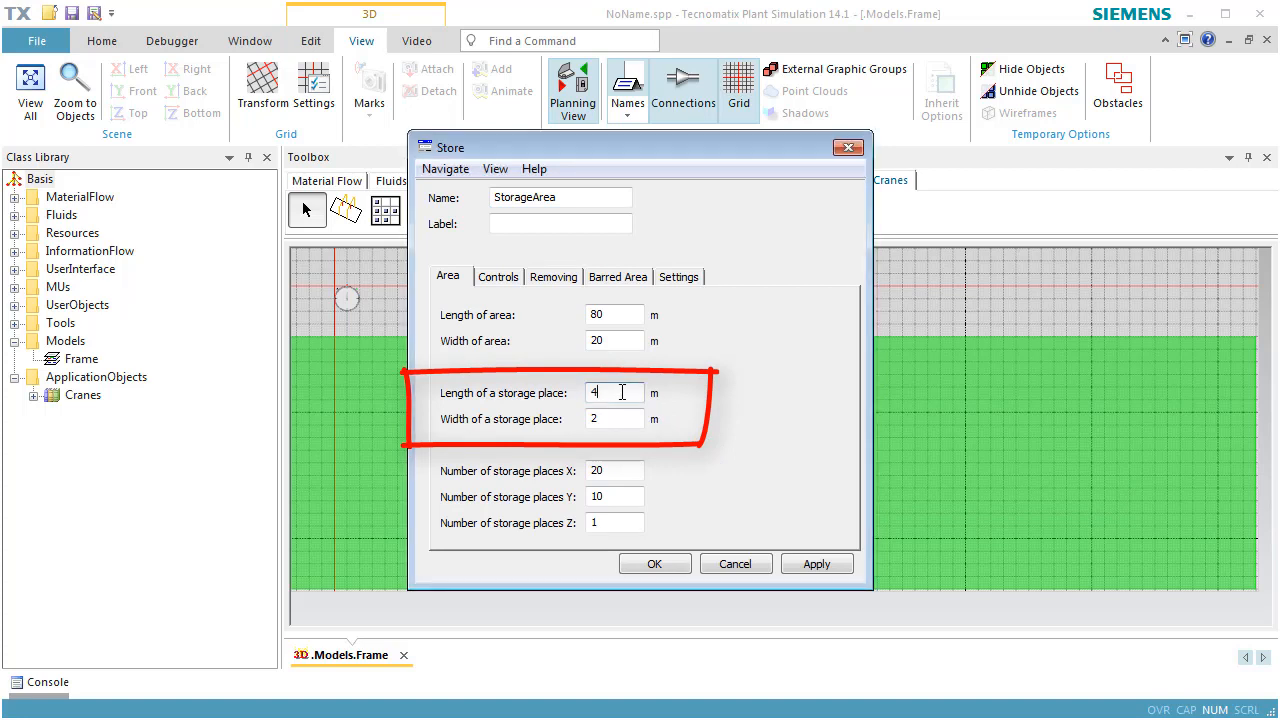
{"action": "double_click", "coordinate": [622, 392]}
{"action": "type", "text": "13"}
{"action": "left_click", "coordinate": [617, 418]}
{"action": "key", "text": "BackSpace"}
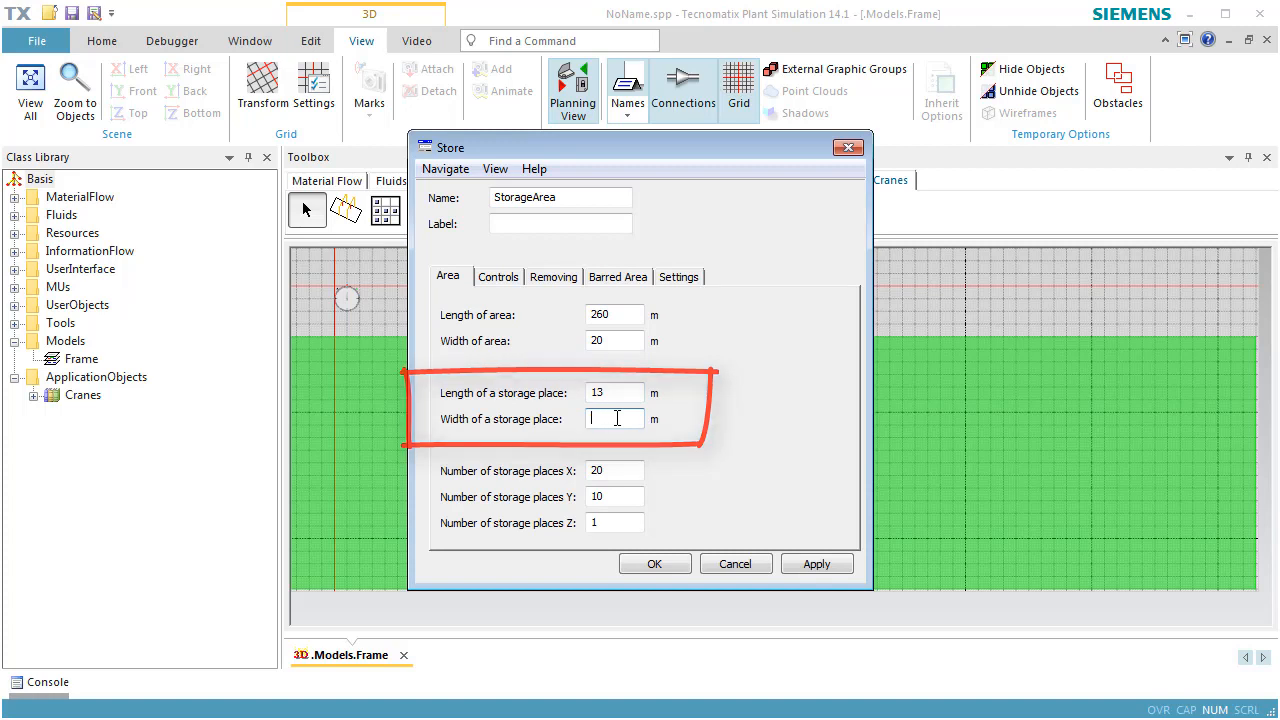
{"action": "type", "text": "3"}
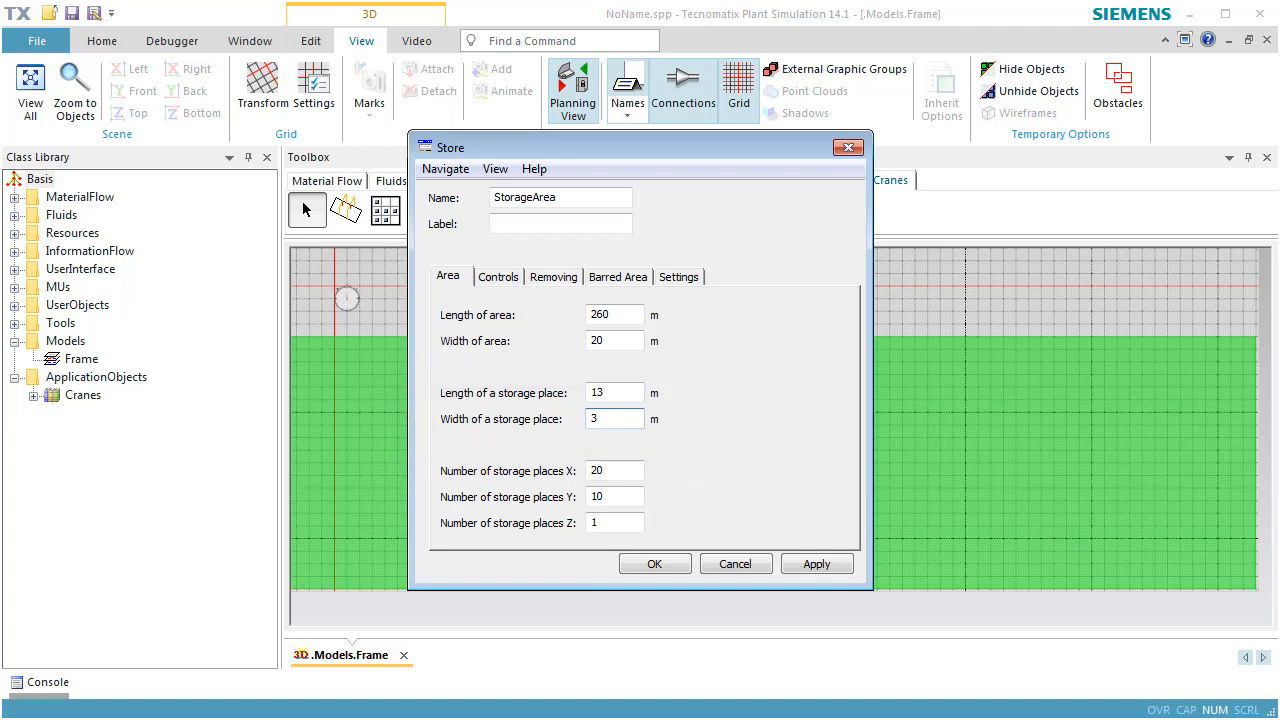
Step: Set the number of storage places to 5 in X, 5 in Y and 3 in Z
{"action": "left_click", "coordinate": [618, 474]}
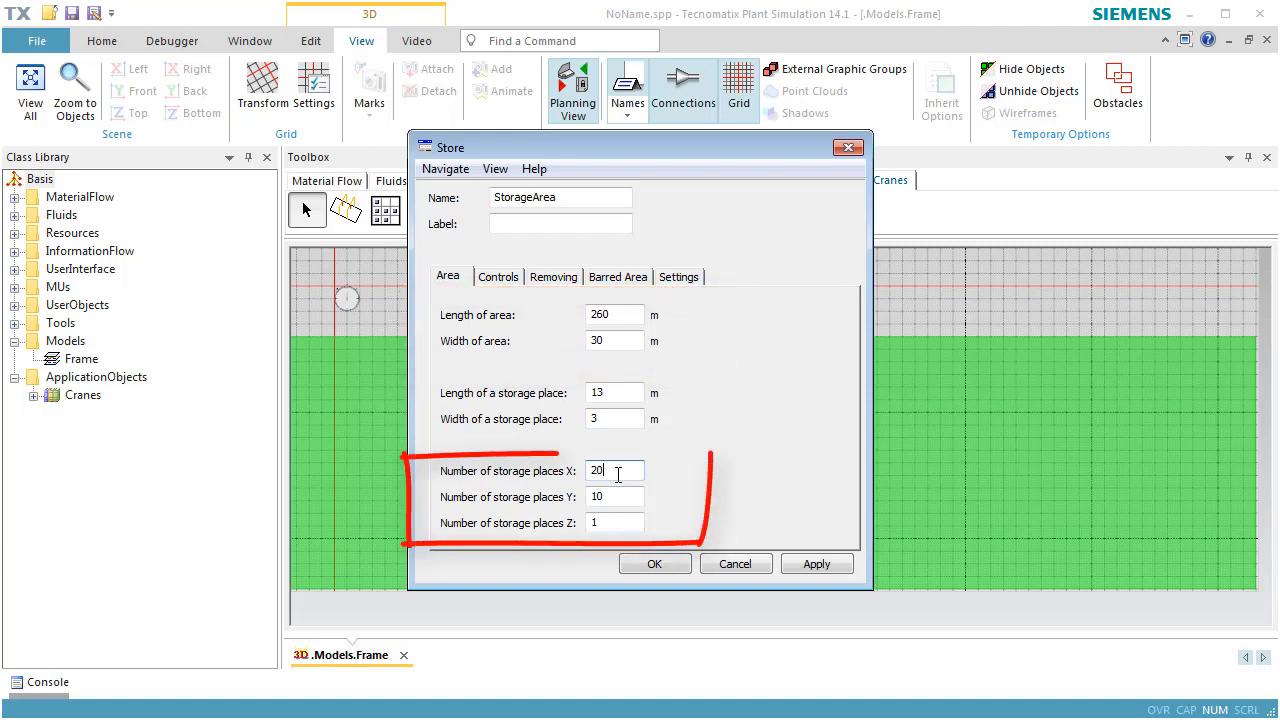
{"action": "double_click", "coordinate": [618, 474]}
{"action": "type", "text": "5"}
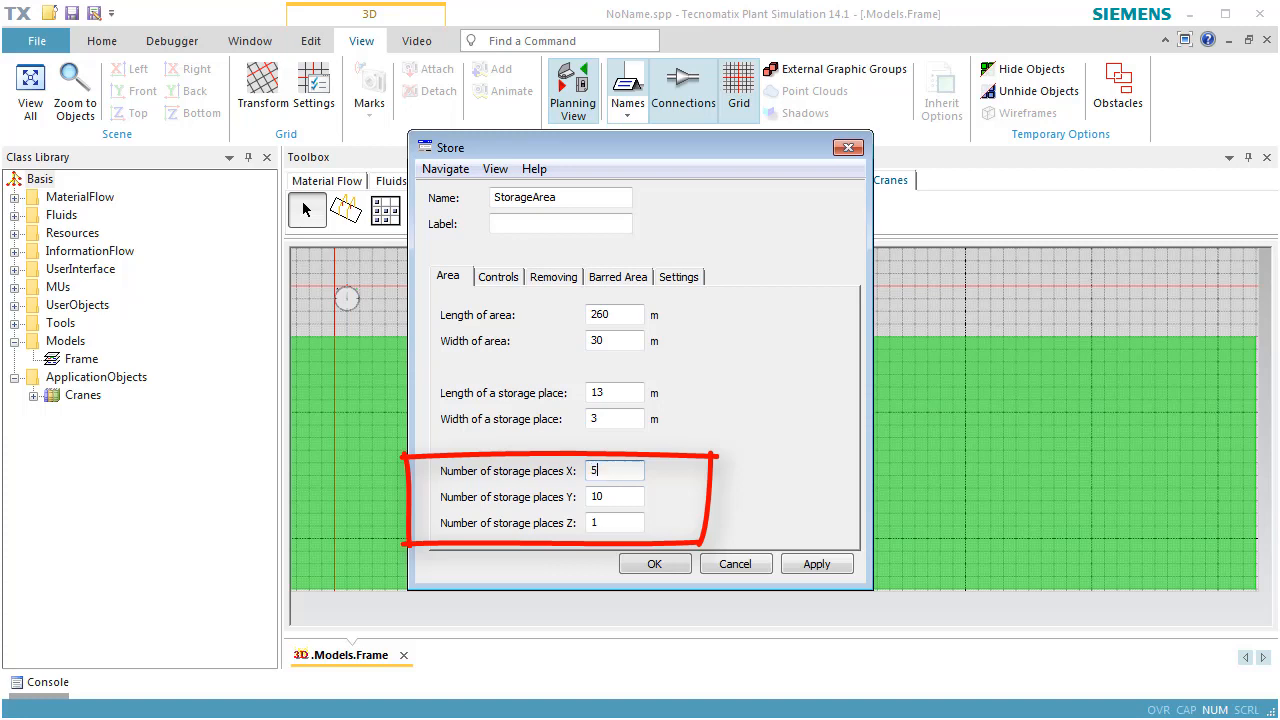
{"action": "double_click", "coordinate": [617, 494]}
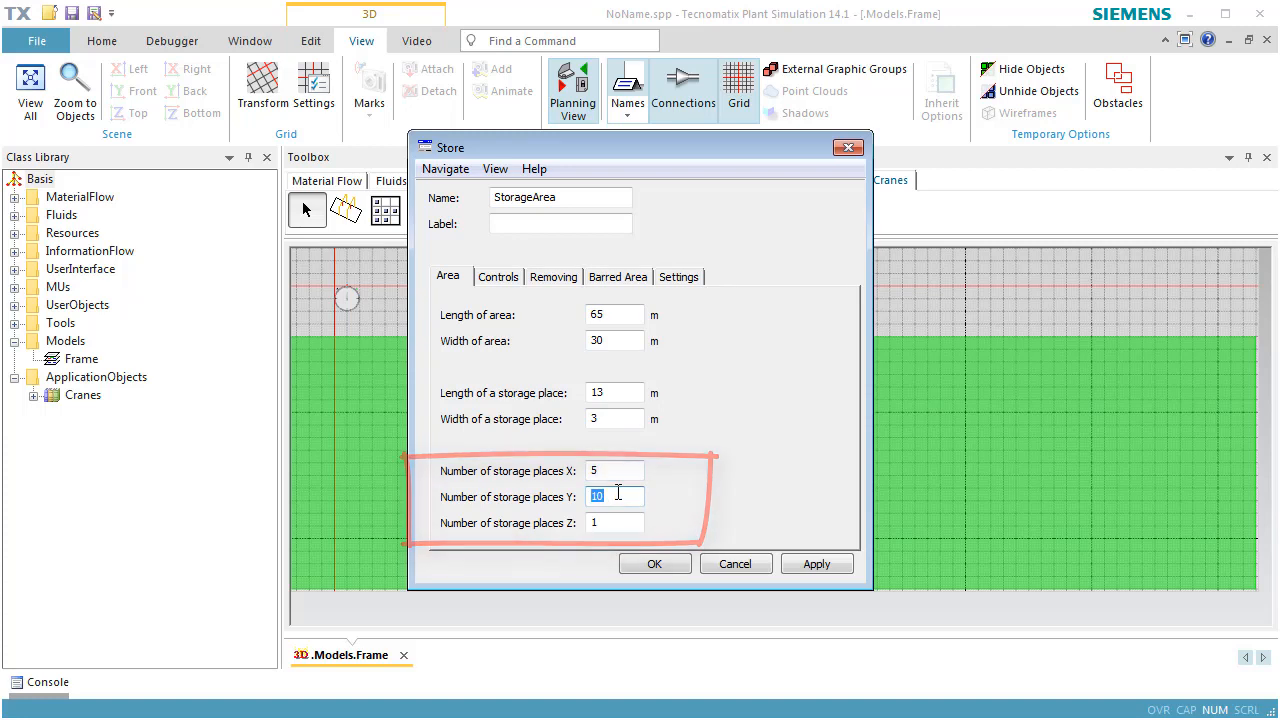
{"action": "type", "text": "5"}
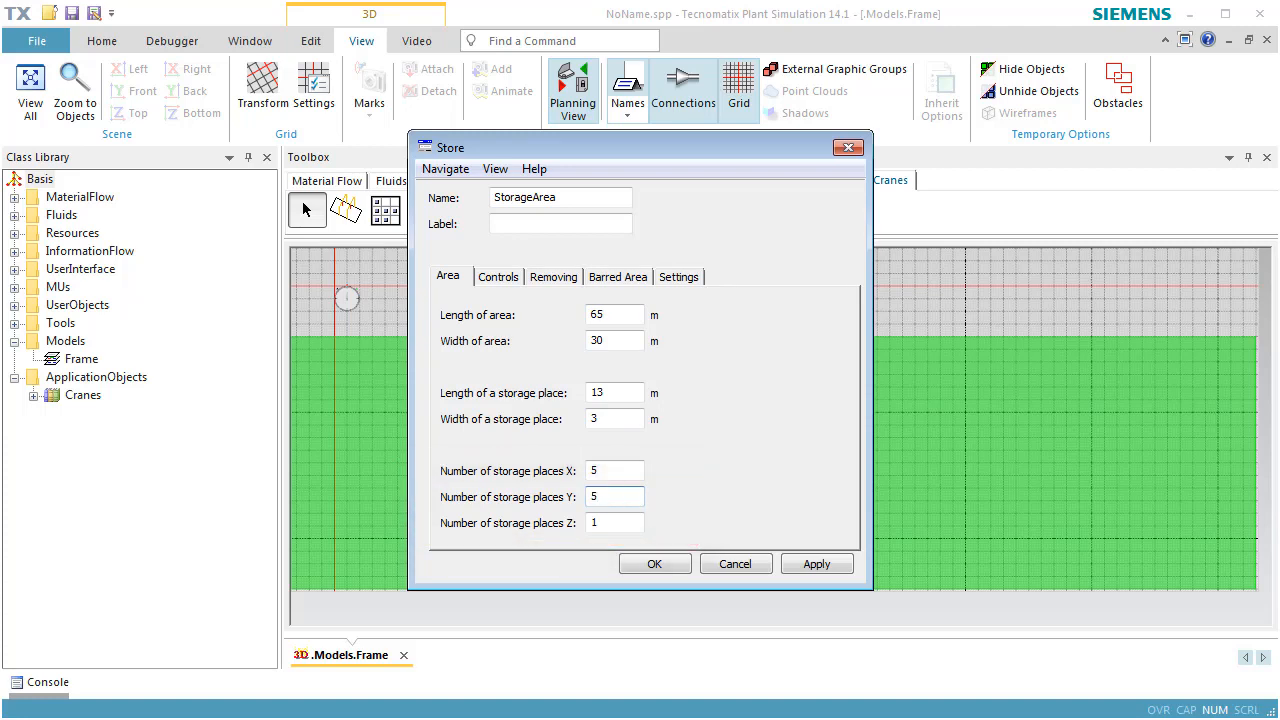
{"action": "double_click", "coordinate": [616, 521]}
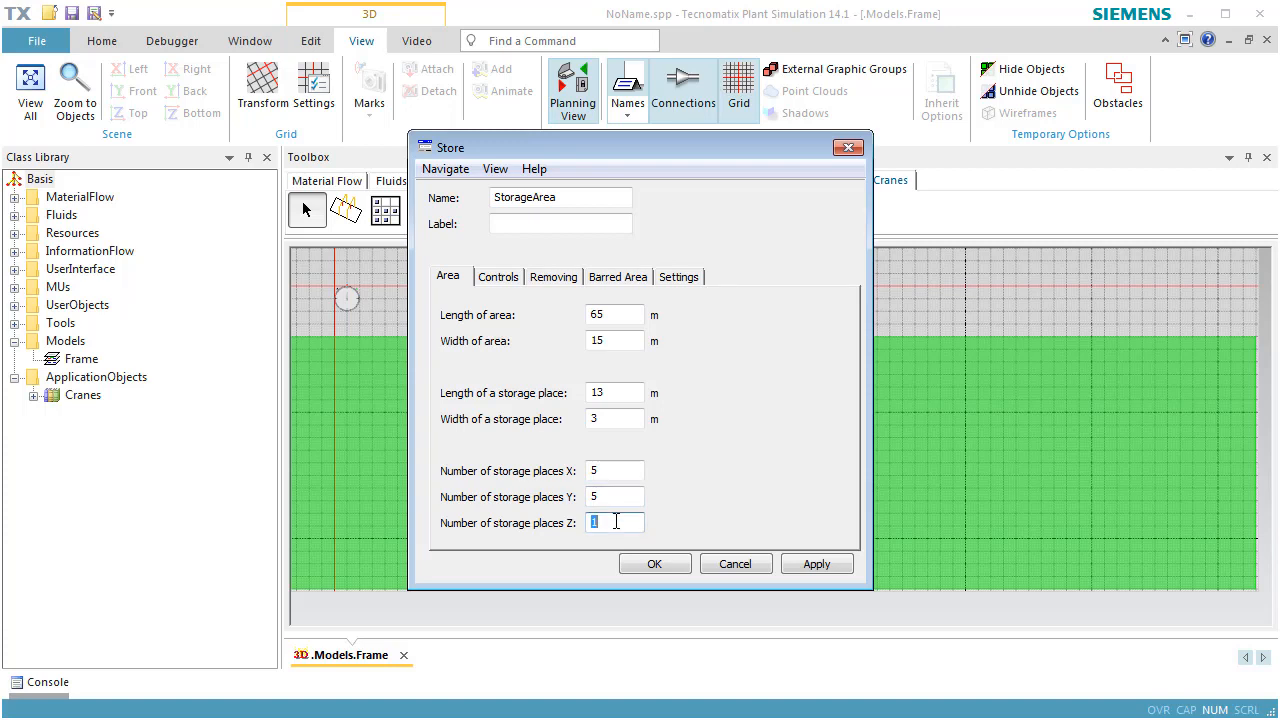
{"action": "type", "text": "3"}
Step: Enable automatic removing for the storage area and confirm its settings
{"action": "left_click", "coordinate": [555, 280]}
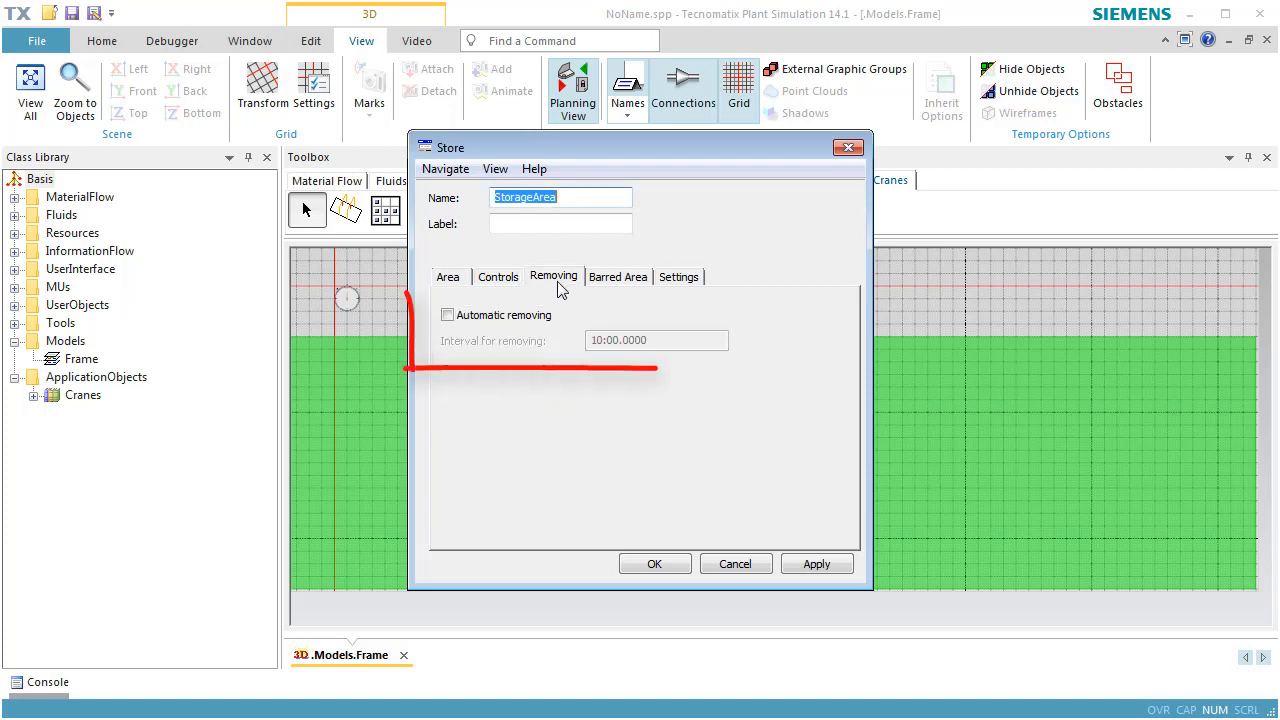
{"action": "left_click", "coordinate": [525, 317]}
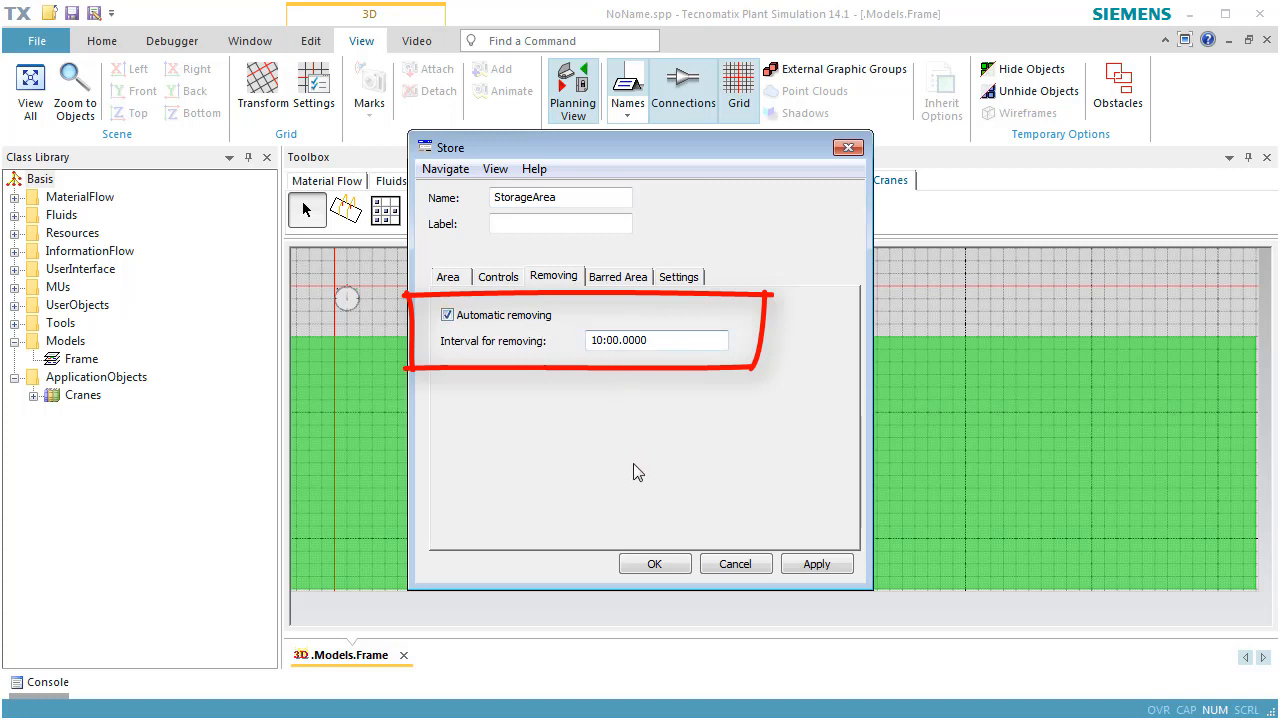
{"action": "left_click", "coordinate": [643, 565]}
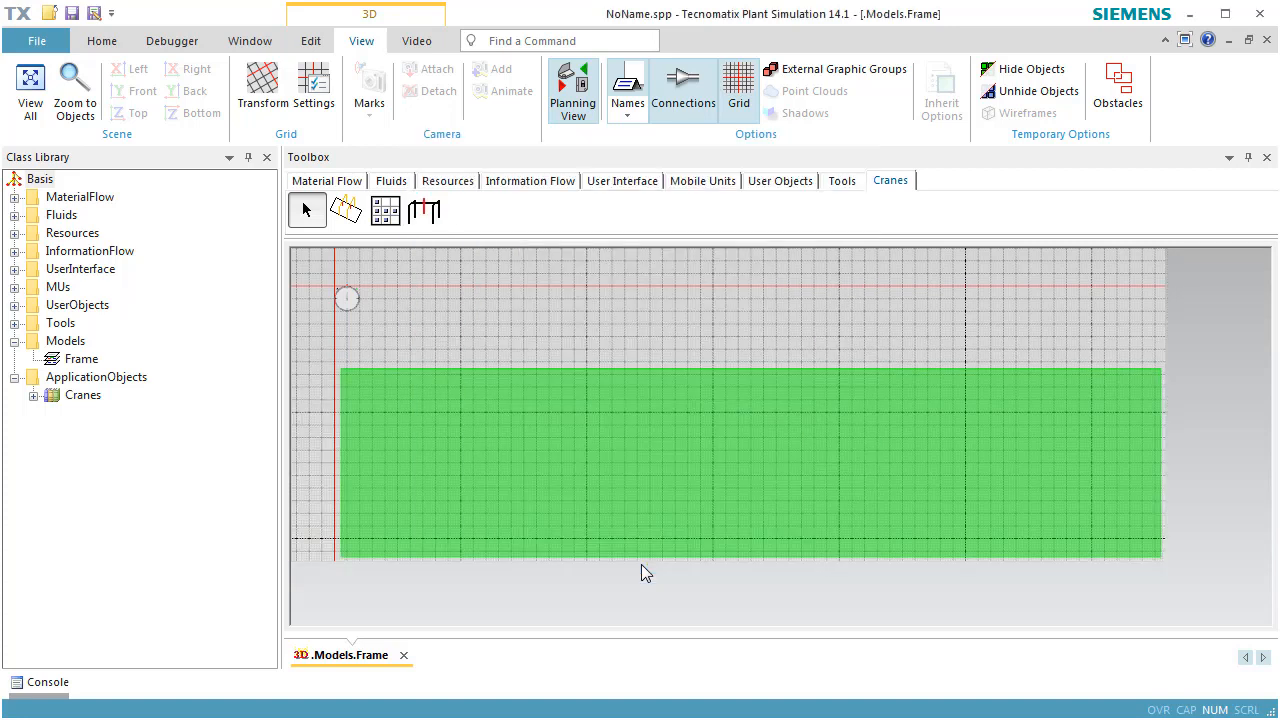
Step: Draw a MultiPortalCrane with one straight track running diagonally across the storage area, starting just below the event controller
{"action": "left_click", "coordinate": [345, 210]}
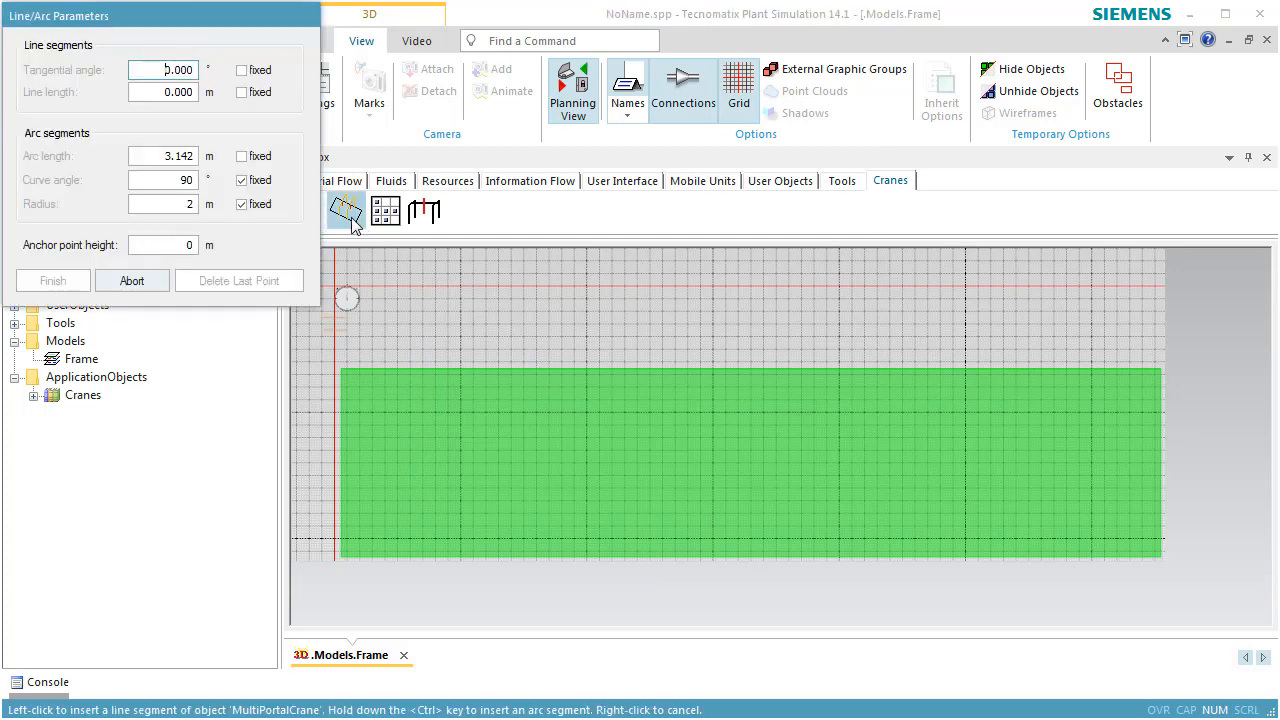
{"action": "left_click", "coordinate": [335, 324]}
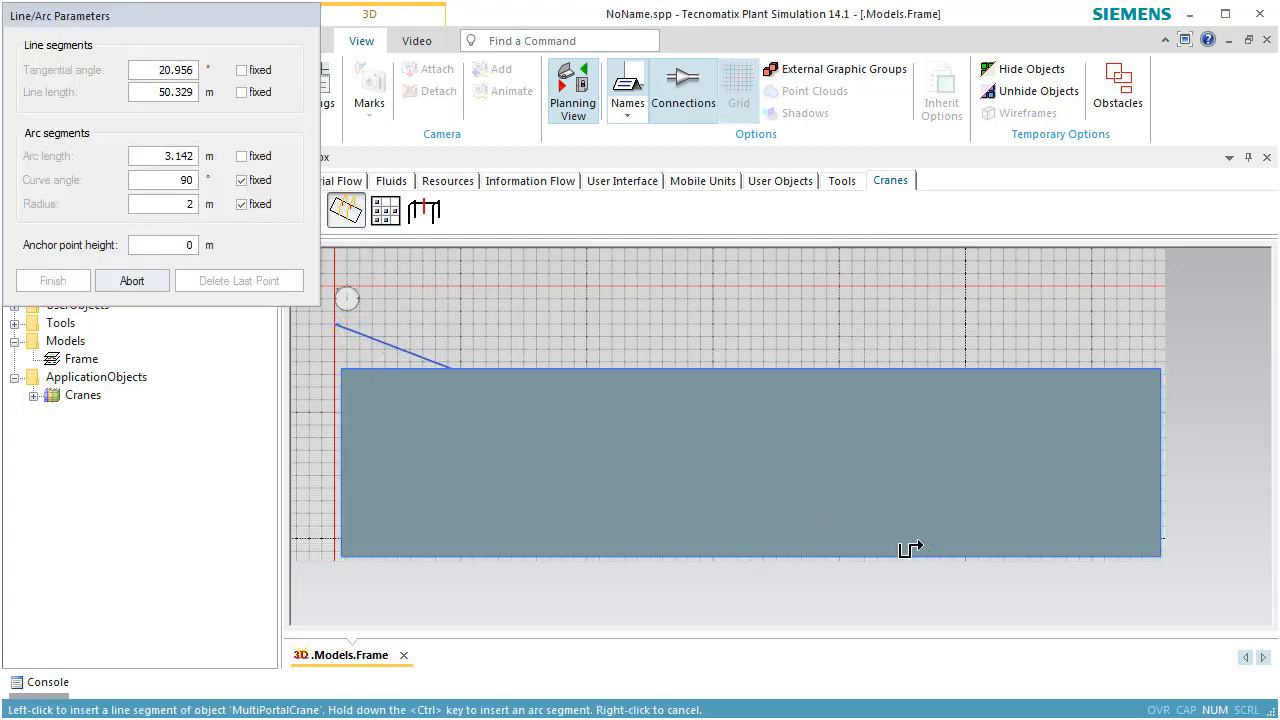
{"action": "left_click", "coordinate": [1142, 622]}
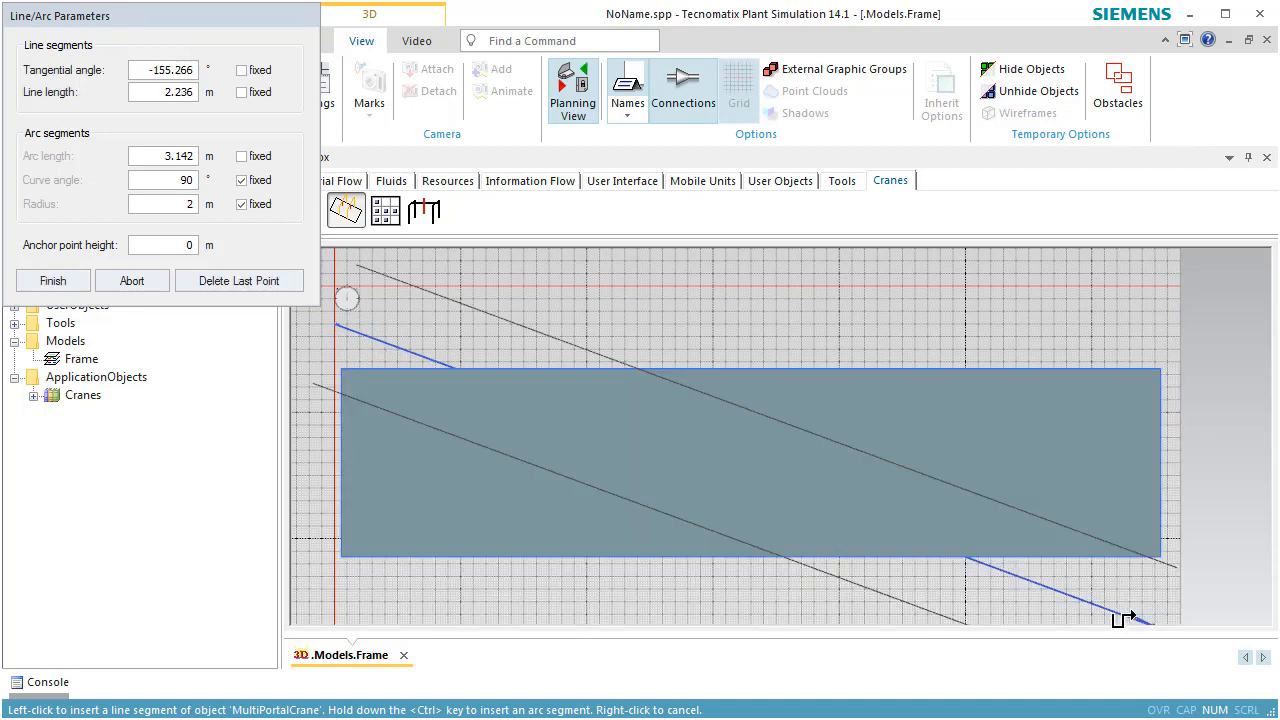
{"action": "right_click", "coordinate": [1128, 616]}
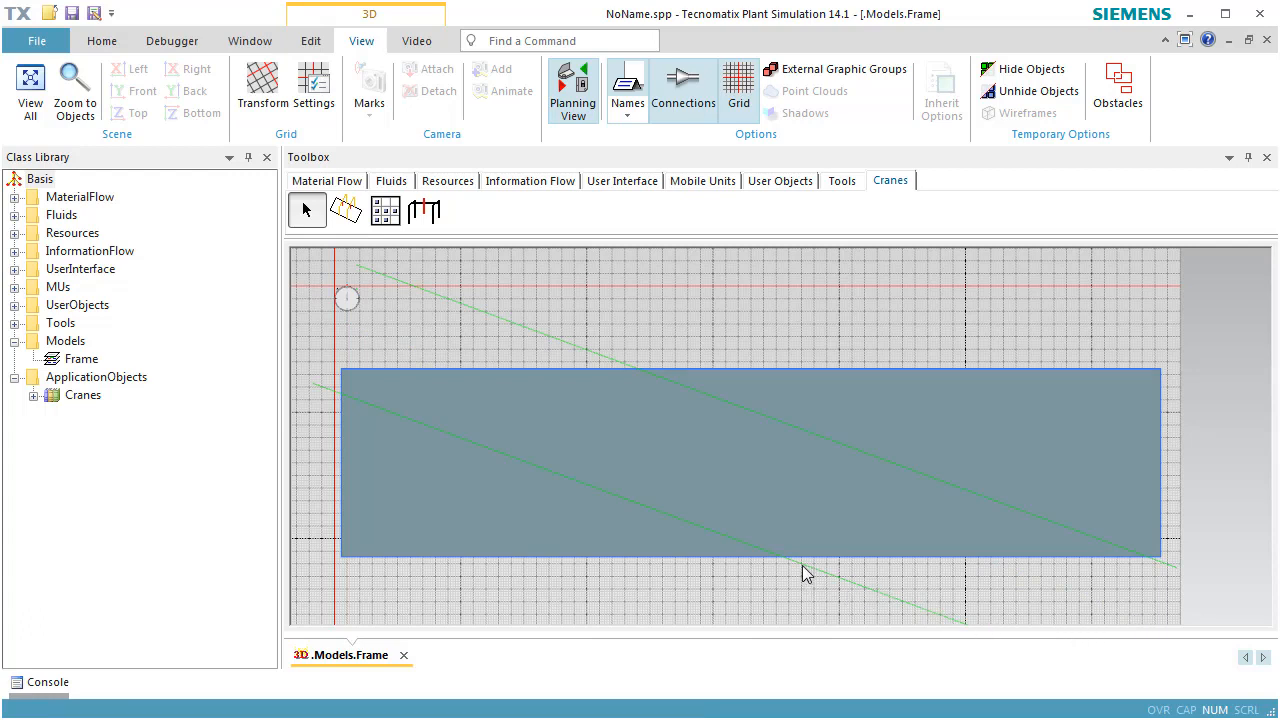
Step: Link the multi-portal crane with the storage area by dropping the crane's rail onto the area
{"action": "left_click", "coordinate": [795, 534]}
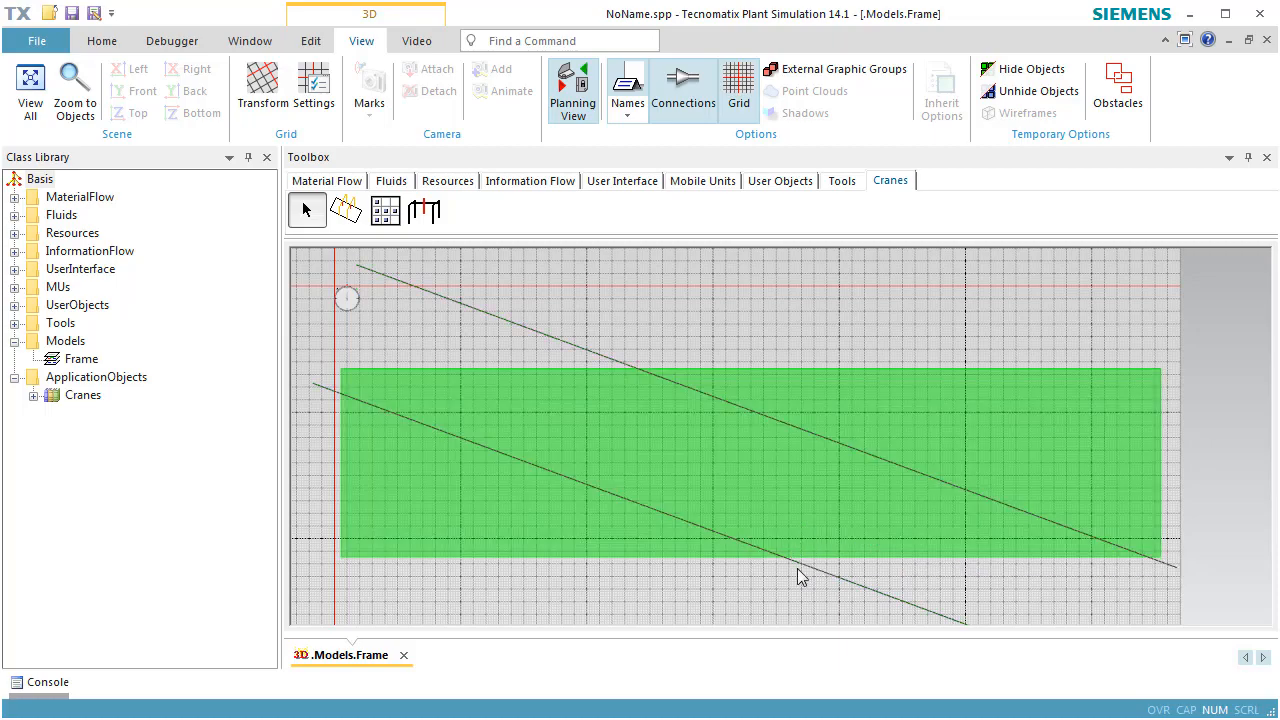
{"action": "left_click", "coordinate": [801, 565]}
{"action": "scroll", "coordinate": [801, 565], "scroll_direction": "up", "scroll_amount": 5}
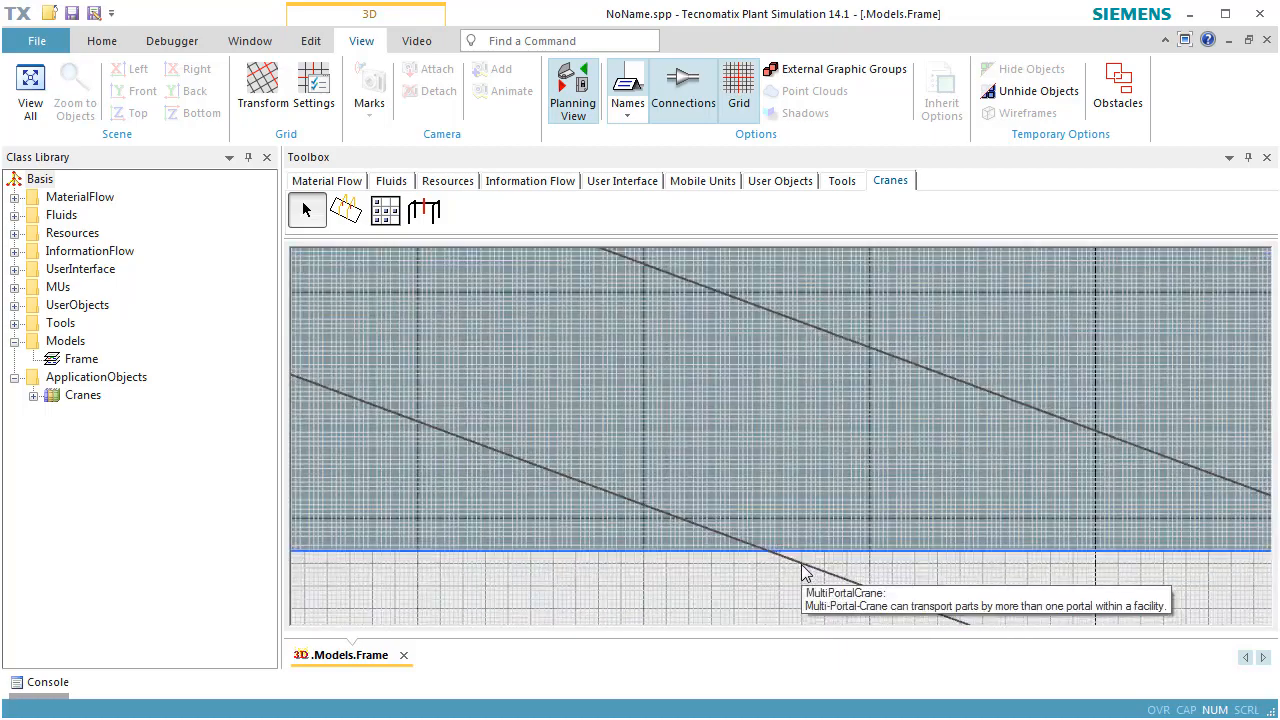
{"action": "scroll", "coordinate": [801, 564], "scroll_direction": "up", "scroll_amount": 2}
{"action": "left_click", "coordinate": [801, 562]}
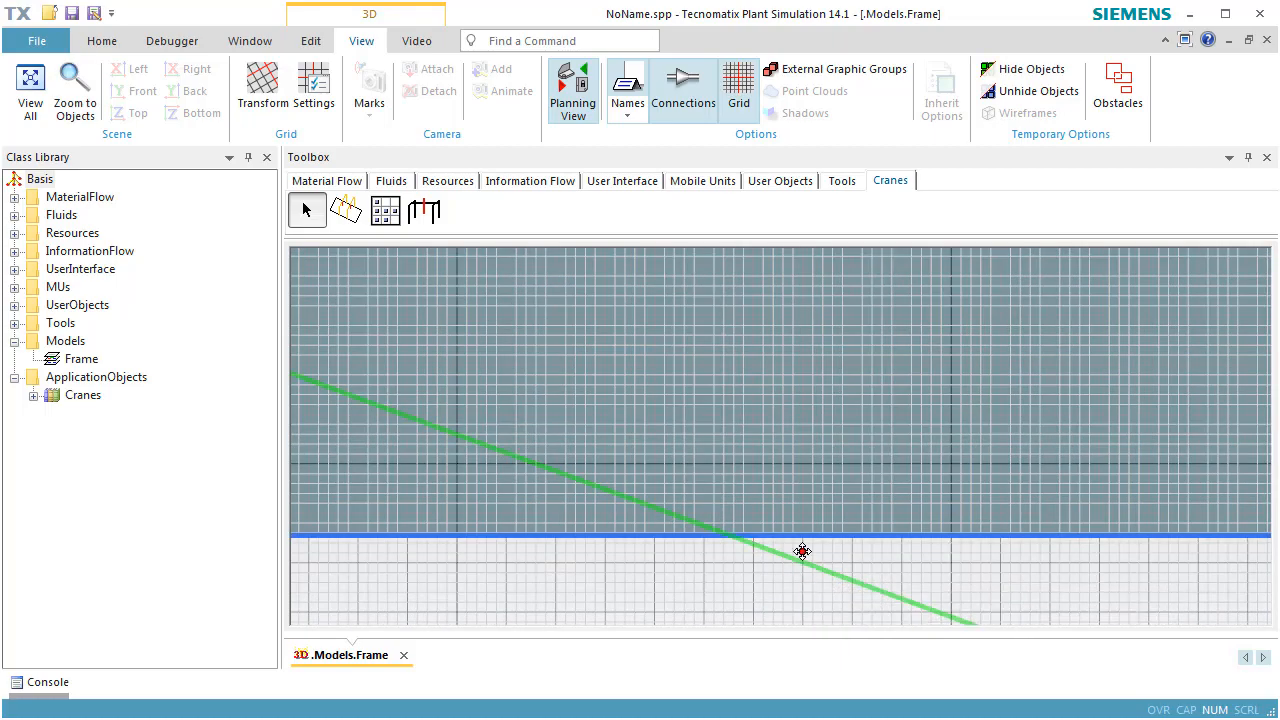
{"action": "left_click_drag", "start_coordinate": [802, 552], "coordinate": [807, 491]}
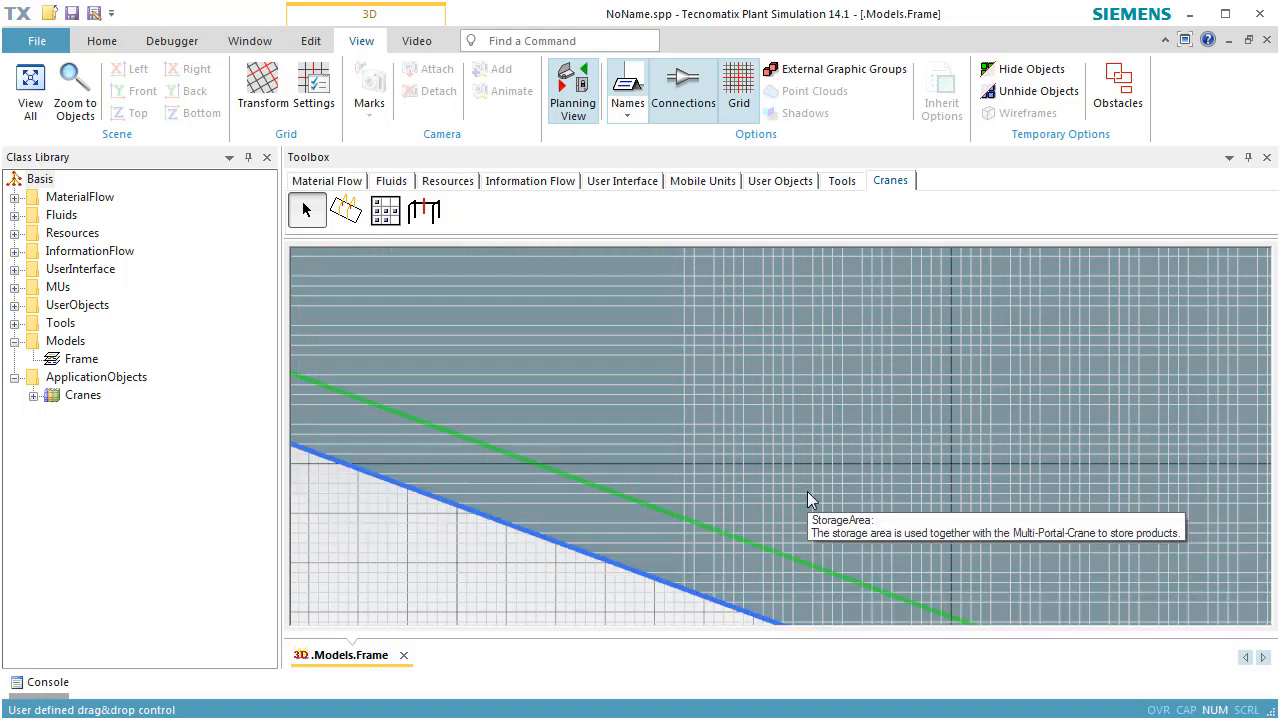
{"action": "scroll", "coordinate": [807, 493], "scroll_direction": "down", "scroll_amount": 8}
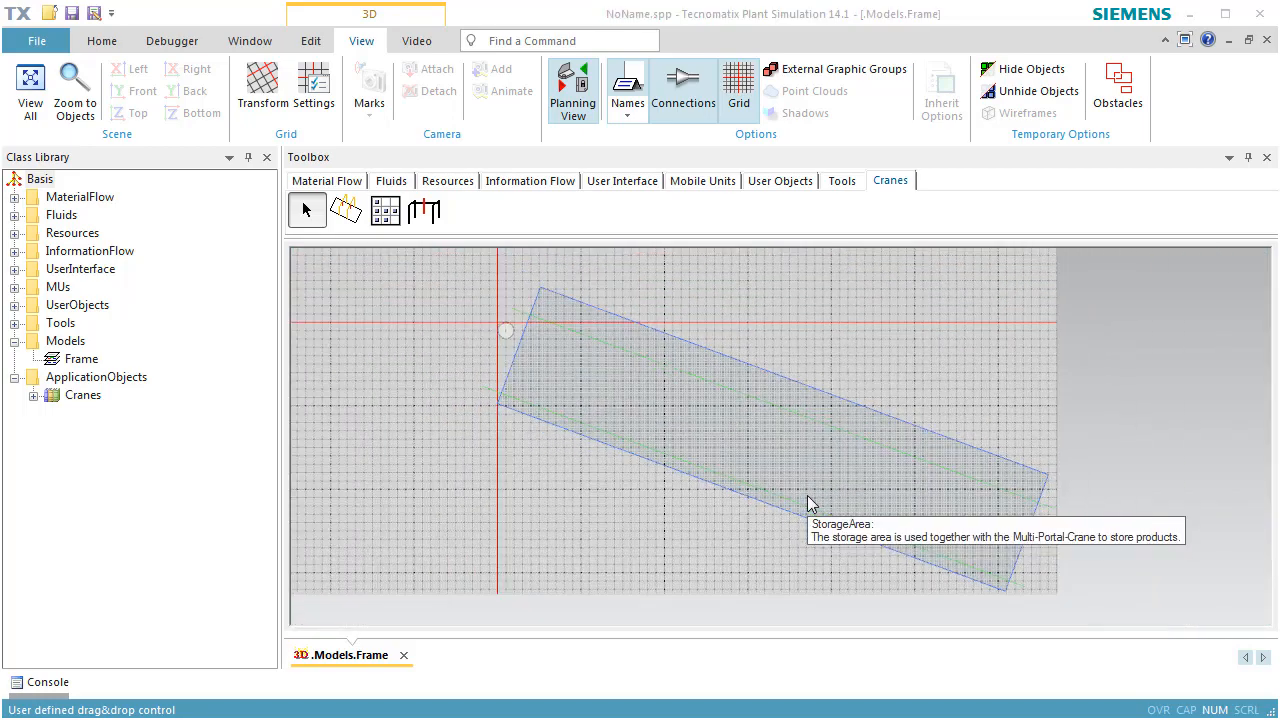
Step: Set the multi-portal crane's runway length to 130 m and runway width to 18 m
{"action": "double_click", "coordinate": [486, 388]}
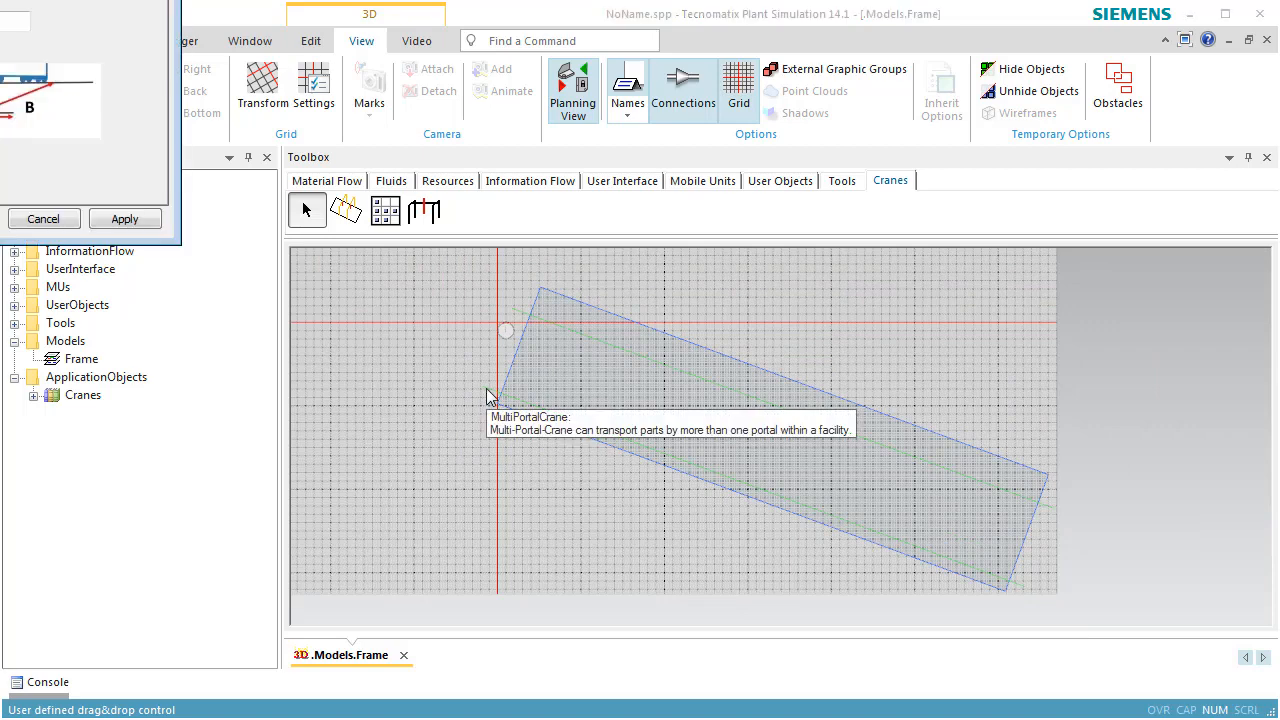
{"action": "left_click_drag", "start_coordinate": [26, 0], "coordinate": [278, 65]}
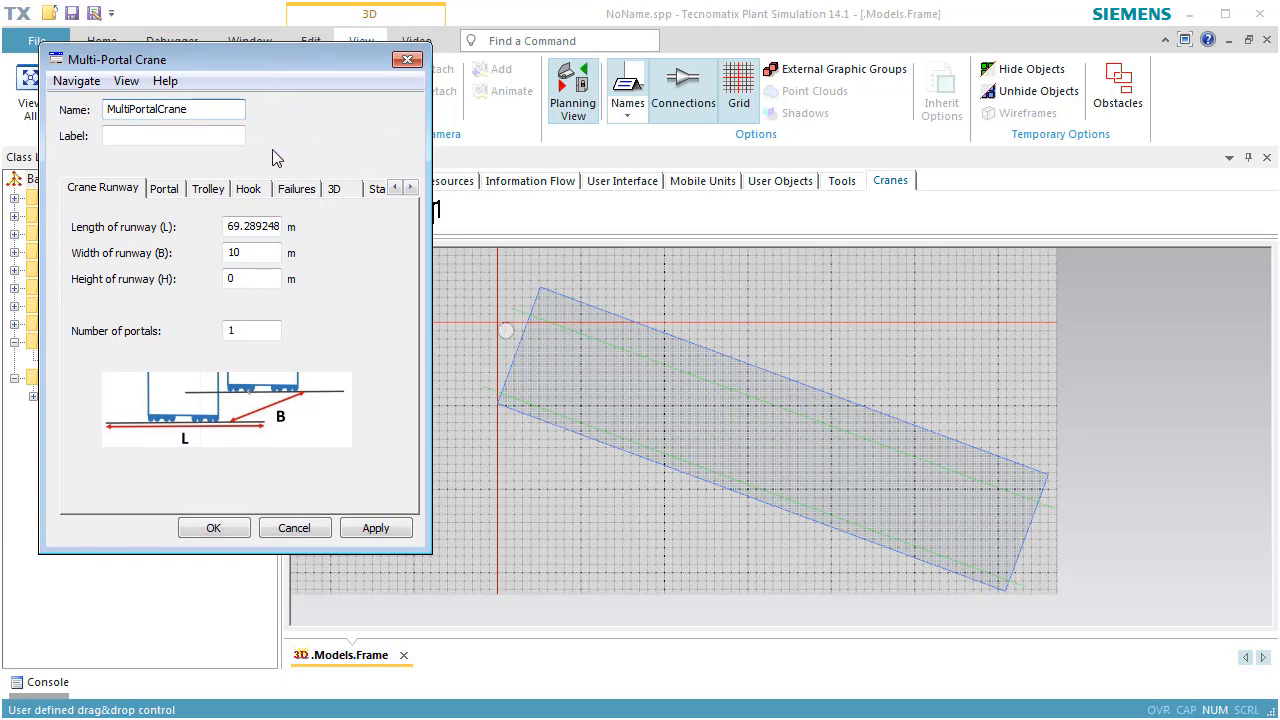
{"action": "double_click", "coordinate": [268, 226]}
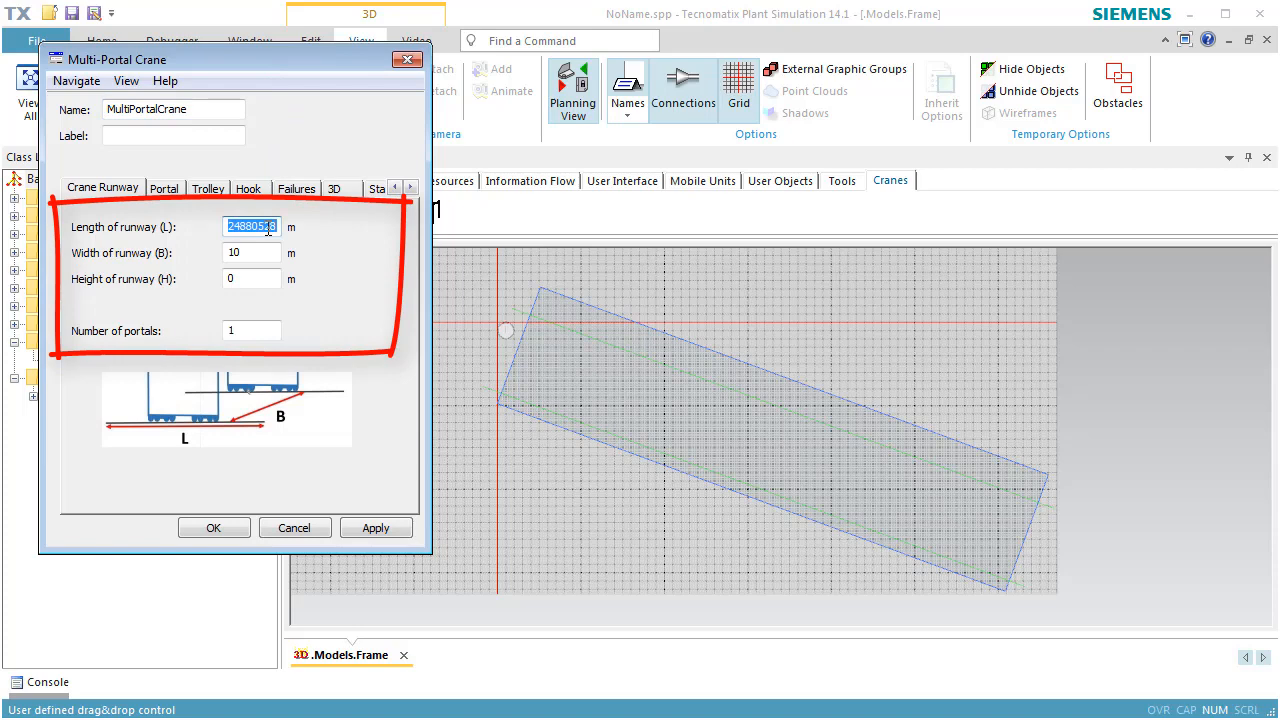
{"action": "type", "text": "130"}
{"action": "double_click", "coordinate": [270, 252]}
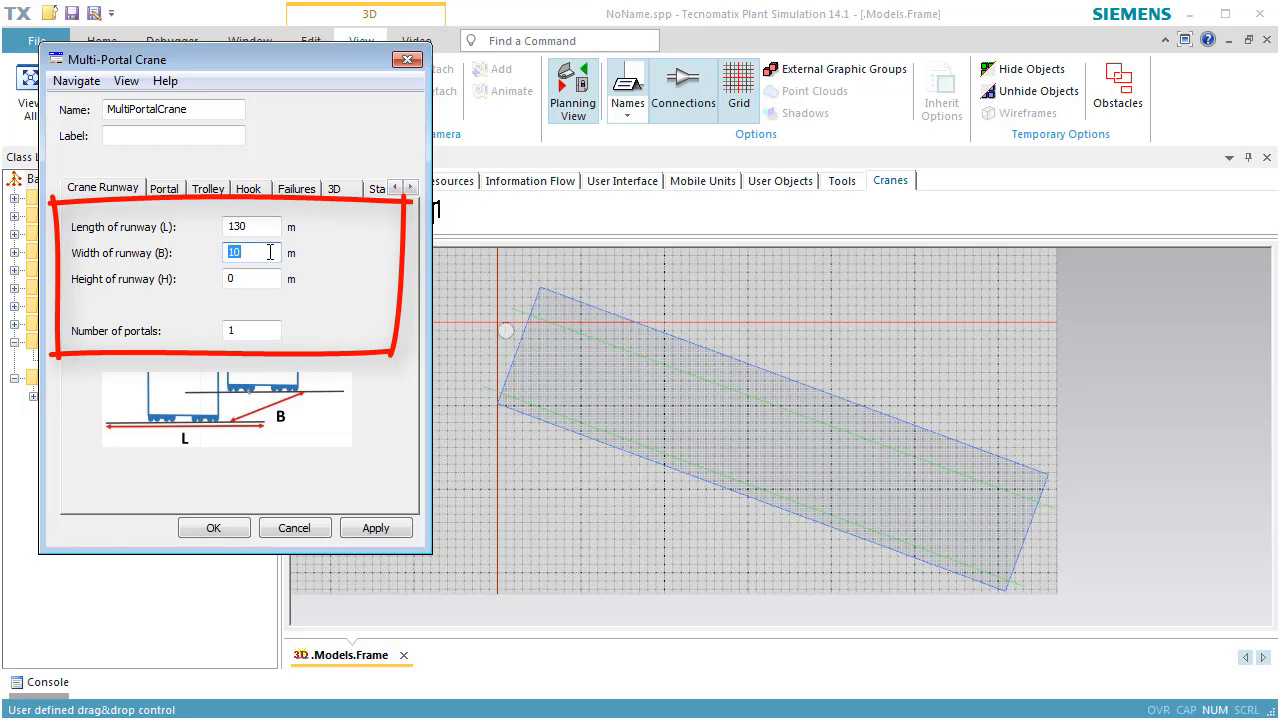
{"action": "type", "text": "18"}
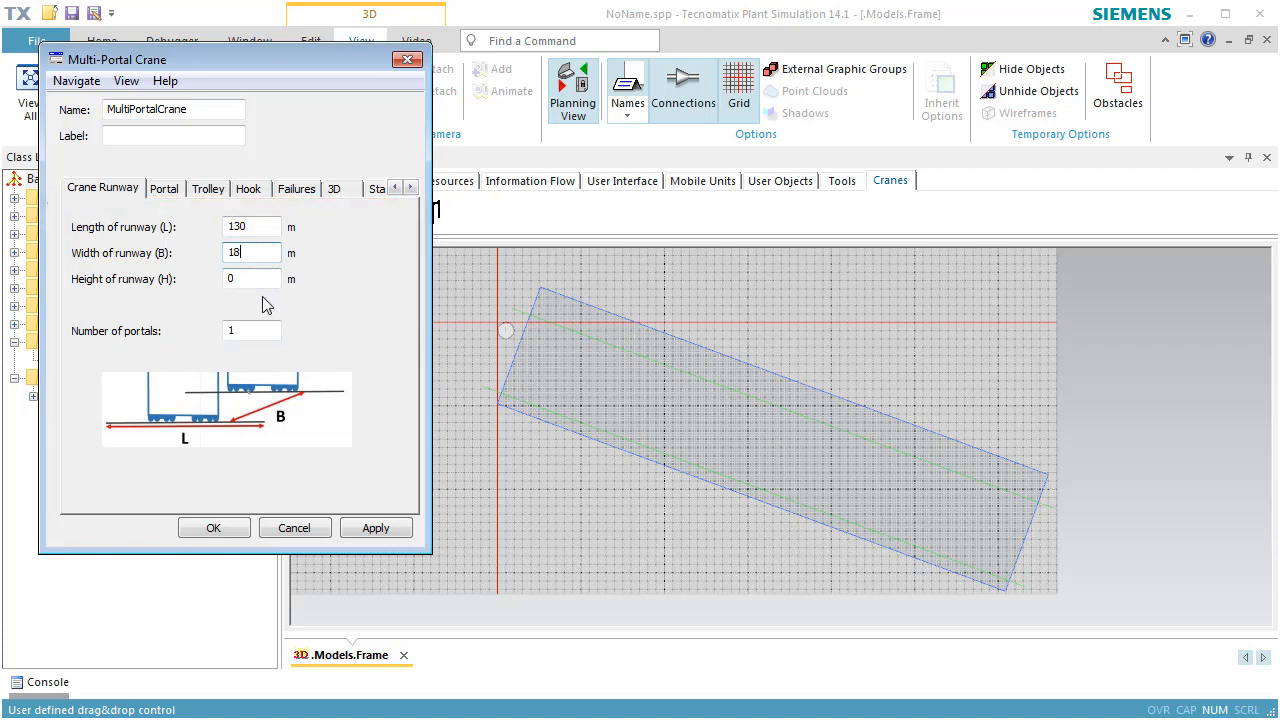
Step: Set the crane's portal dimensions to length 12 m, width 18 m, height 15 m and overhang 0 m
{"action": "left_click", "coordinate": [164, 189]}
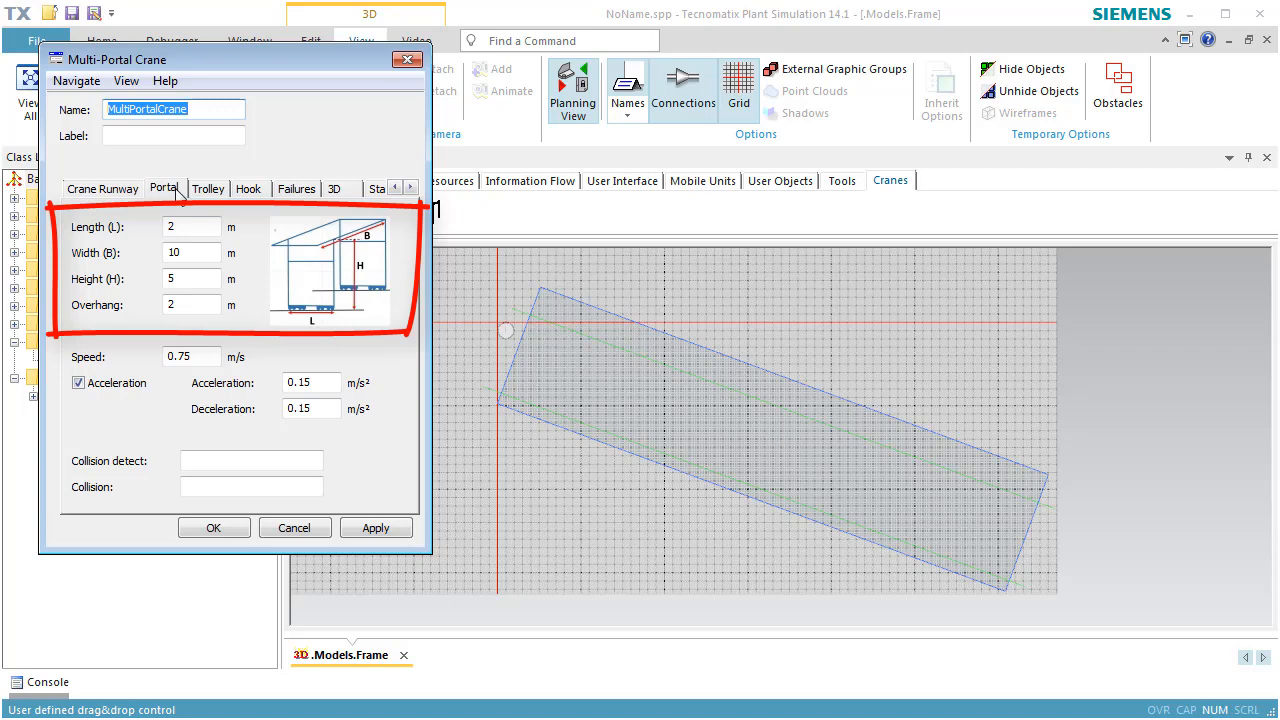
{"action": "left_click", "coordinate": [194, 224]}
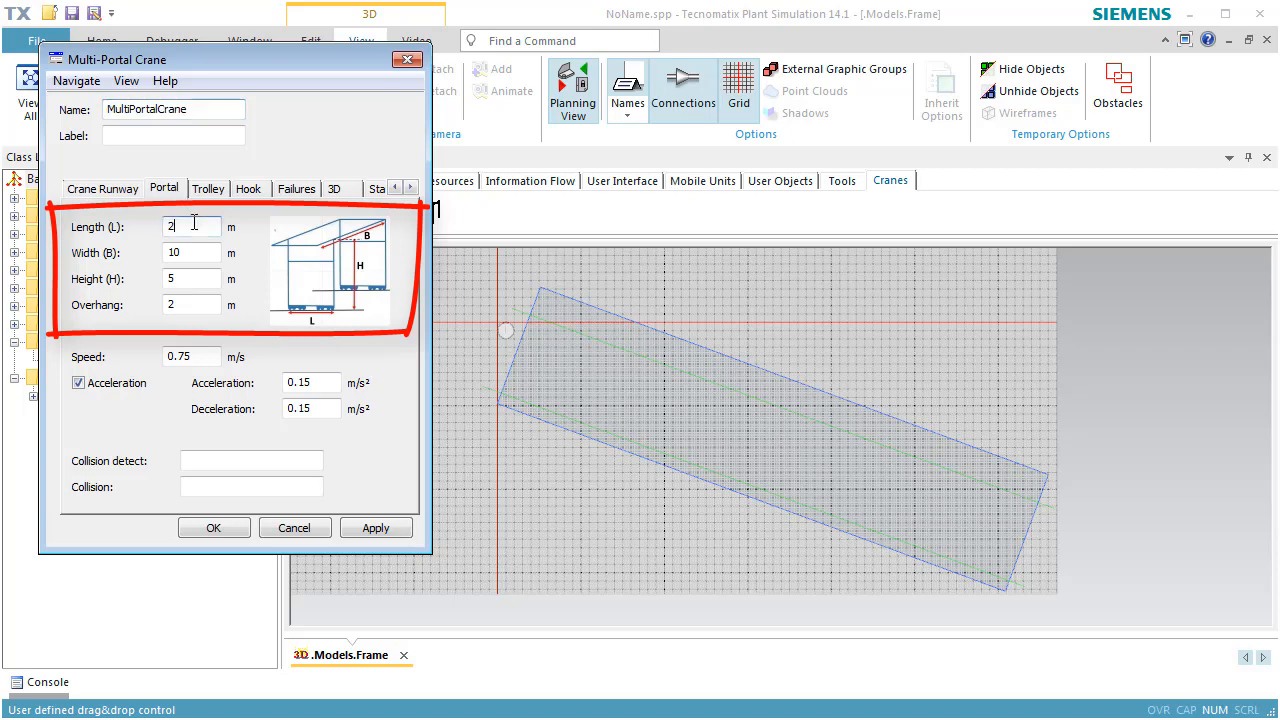
{"action": "double_click", "coordinate": [194, 224]}
{"action": "type", "text": "12"}
{"action": "double_click", "coordinate": [190, 249]}
{"action": "type", "text": "18"}
{"action": "double_click", "coordinate": [190, 304]}
{"action": "type", "text": "0"}
{"action": "double_click", "coordinate": [186, 278]}
{"action": "type", "text": "15"}
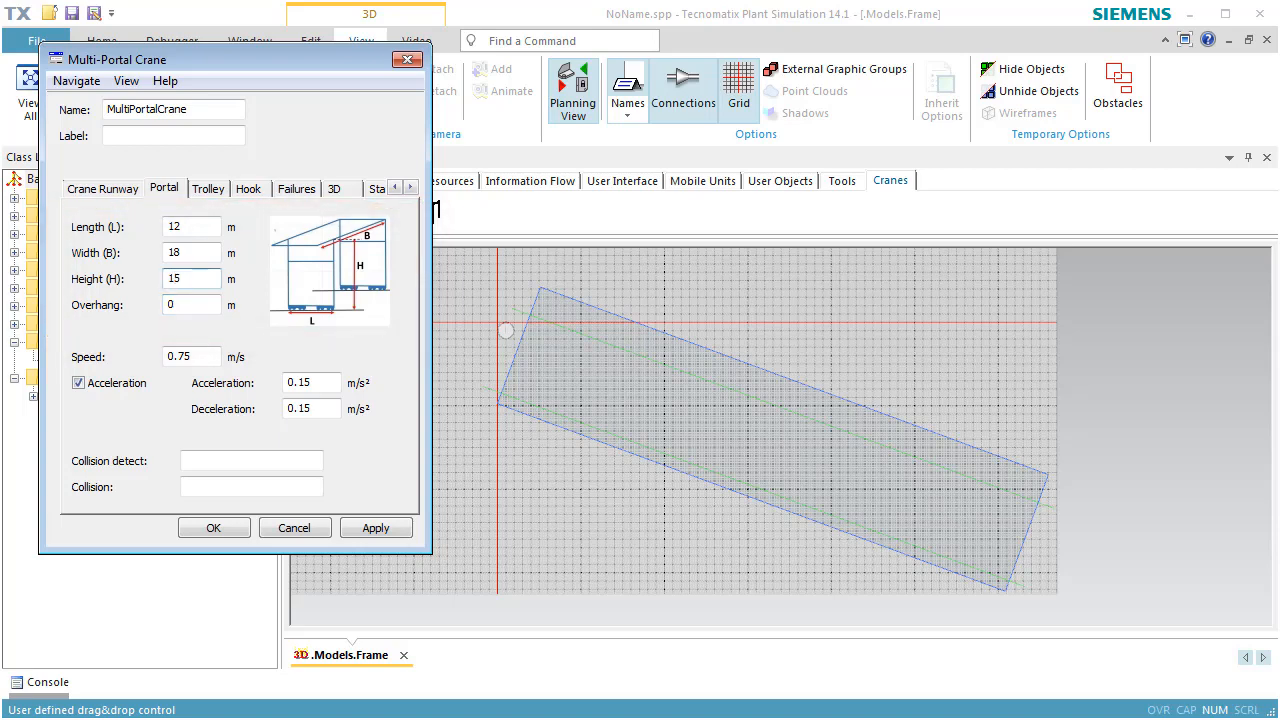
Step: Set the trolley's lift height to 12 m and confirm the crane settings
{"action": "left_click", "coordinate": [207, 188]}
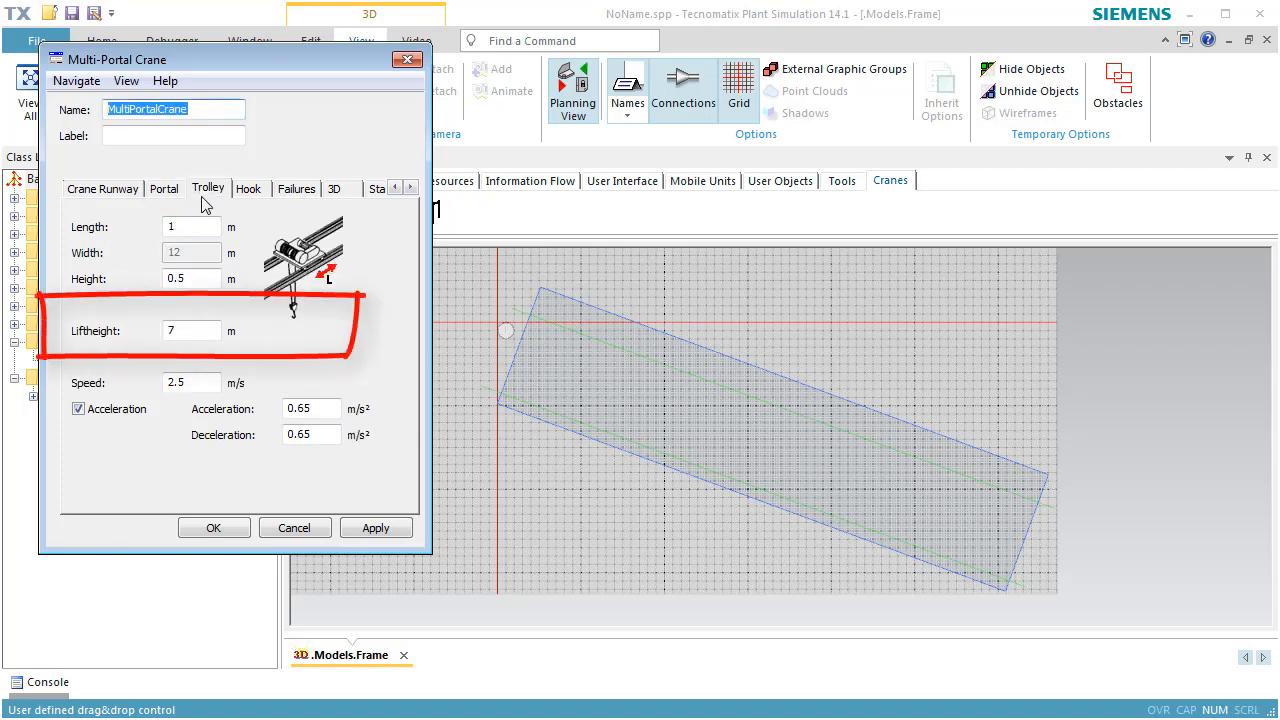
{"action": "double_click", "coordinate": [201, 330]}
{"action": "type", "text": "12"}
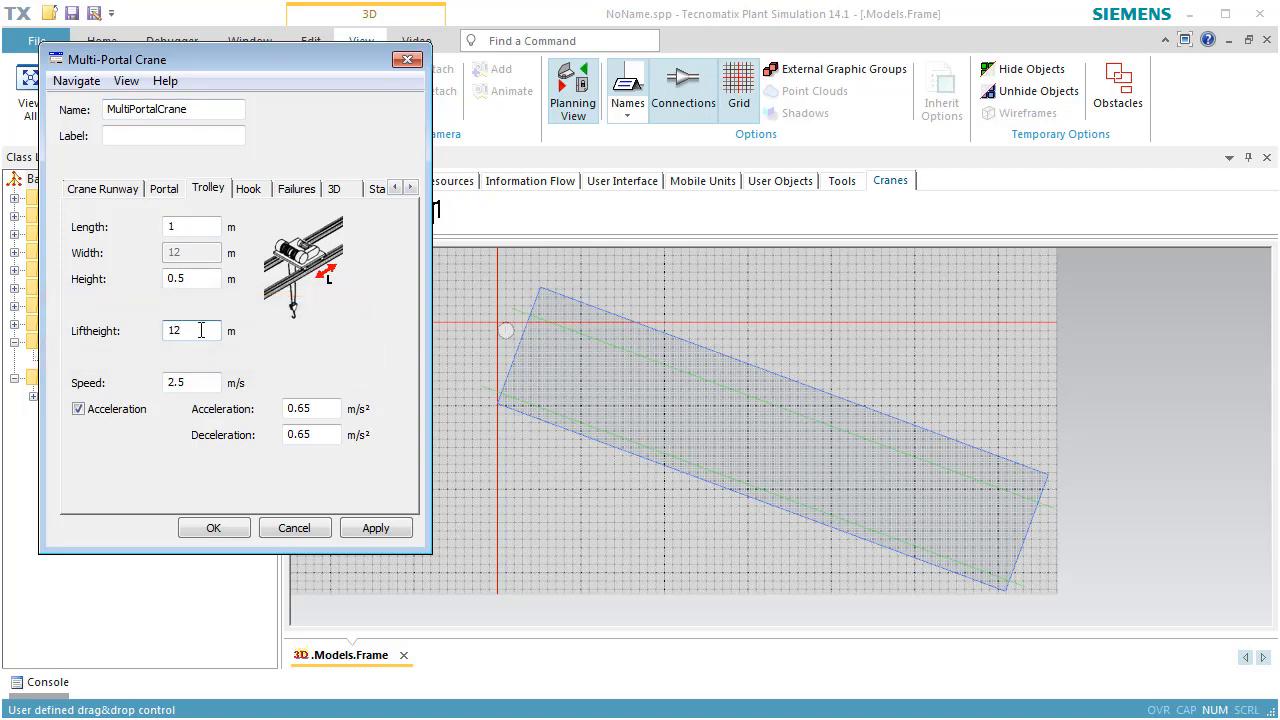
{"action": "left_click", "coordinate": [211, 528]}
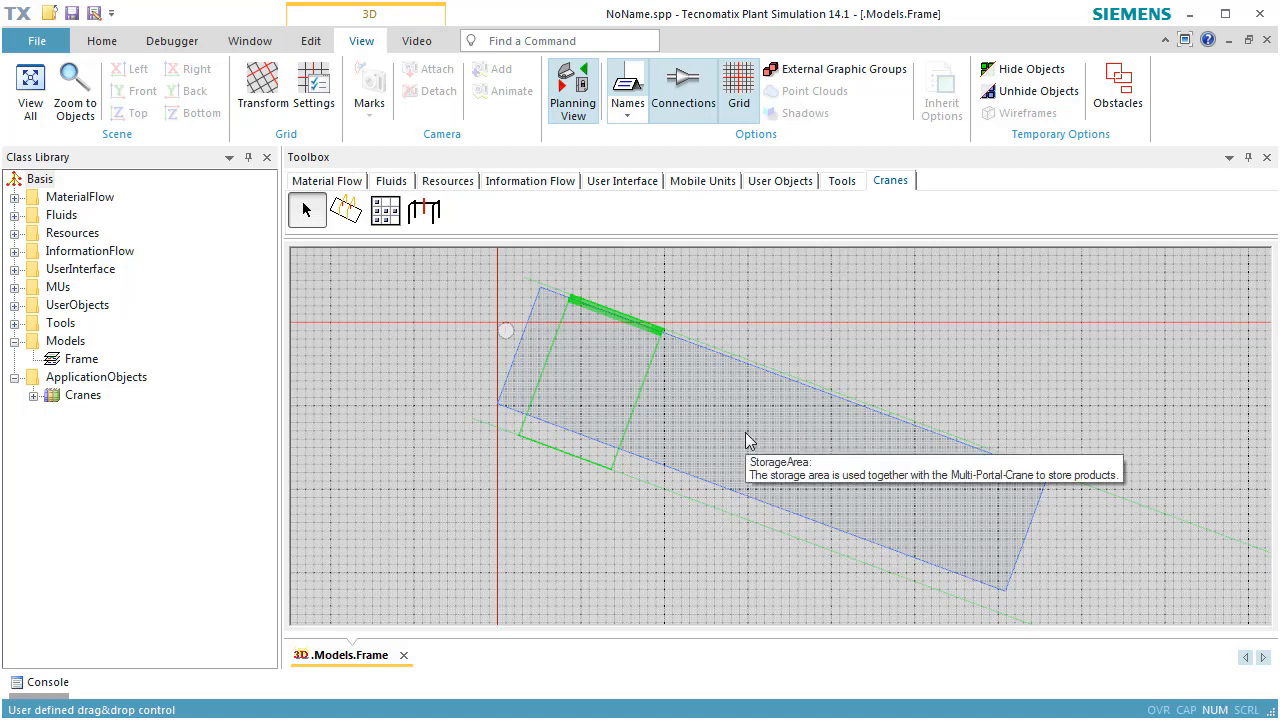
Step: Move the storage area along the runway so it lies between the crane rails, clear of the portal
{"action": "left_click_drag", "start_coordinate": [745, 460], "coordinate": [929, 510]}
{"action": "left_click_drag", "start_coordinate": [931, 510], "coordinate": [932, 513]}
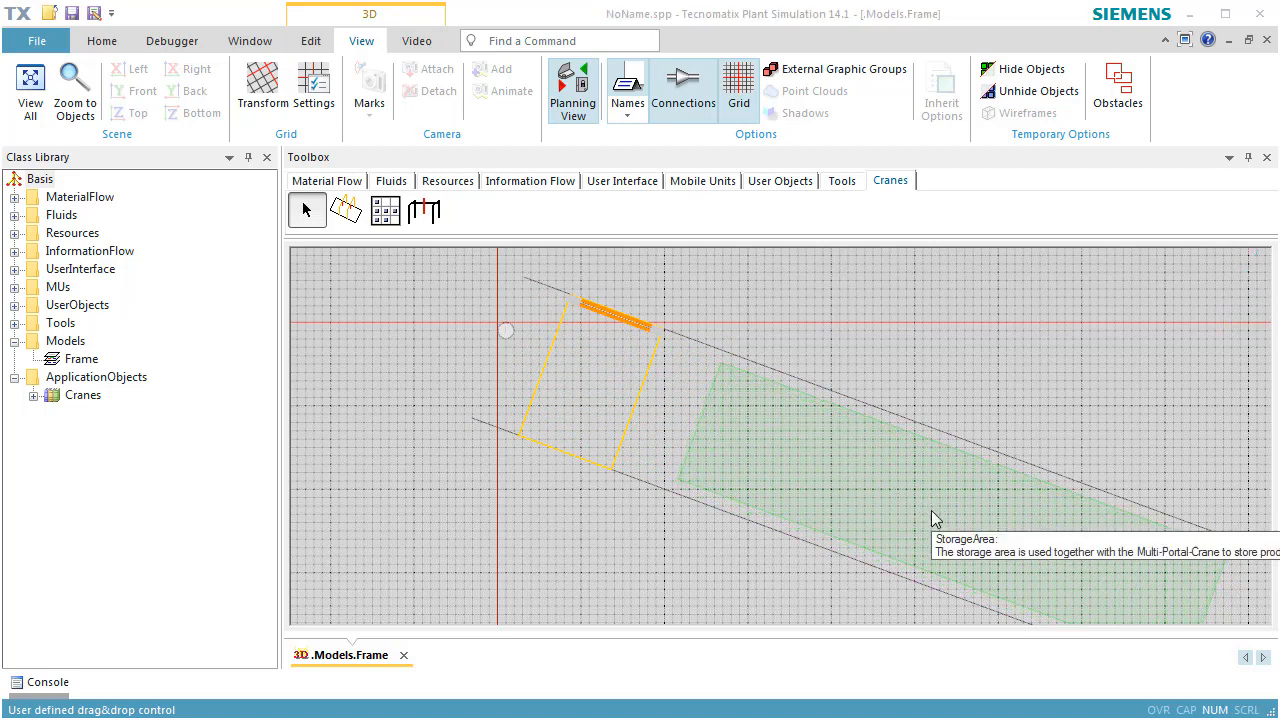
Step: Insert a Source outside the runway's start and a Station between the rails at the portal's edge
{"action": "left_click", "coordinate": [343, 182]}
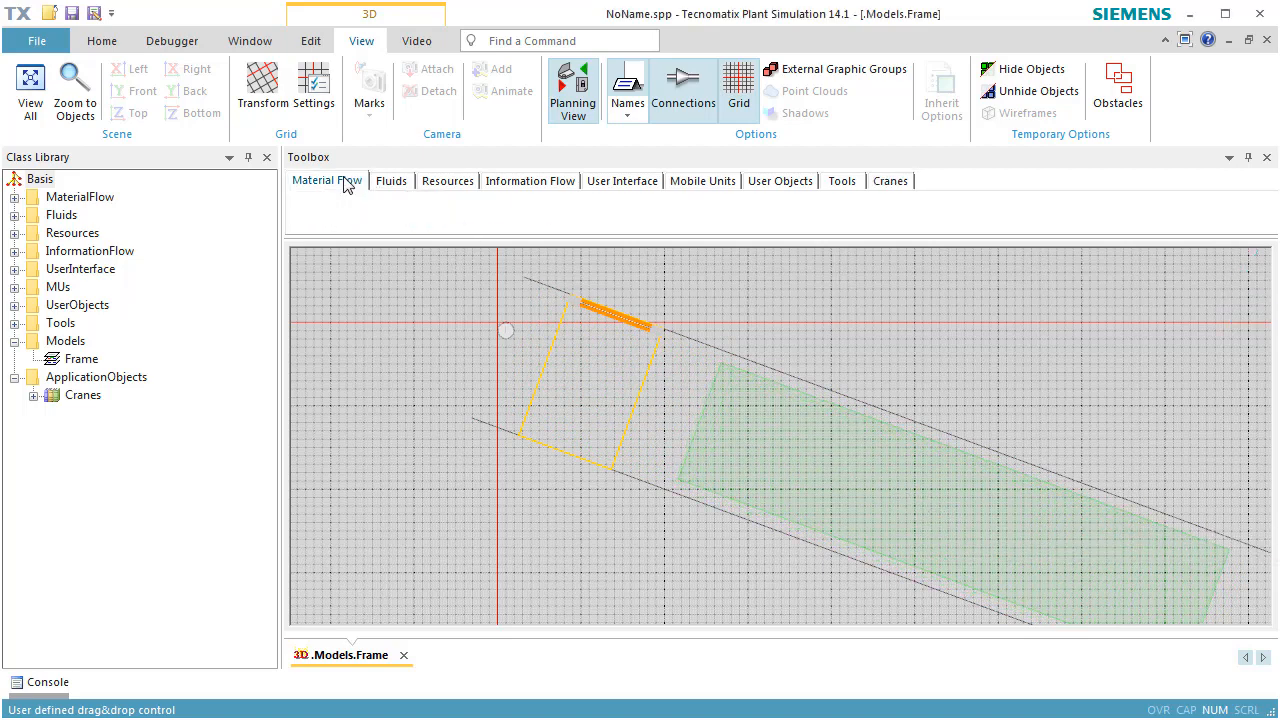
{"action": "left_click", "coordinate": [502, 210]}
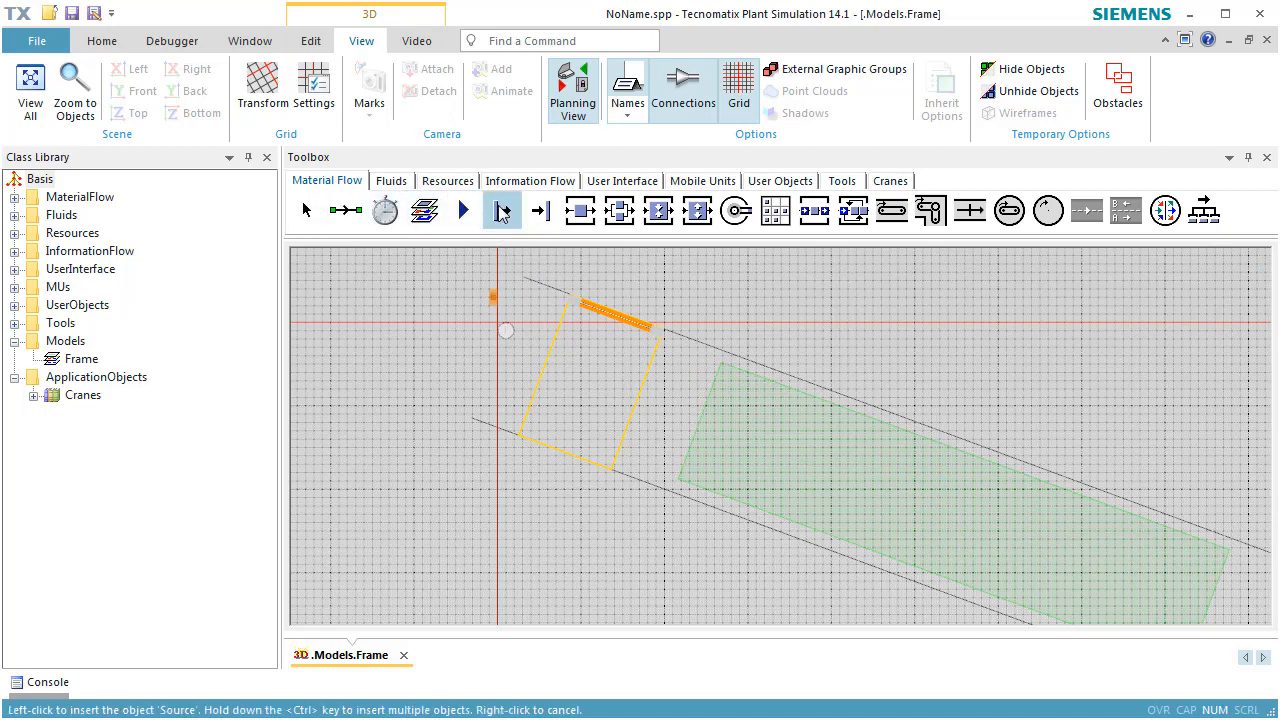
{"action": "left_click", "coordinate": [418, 340]}
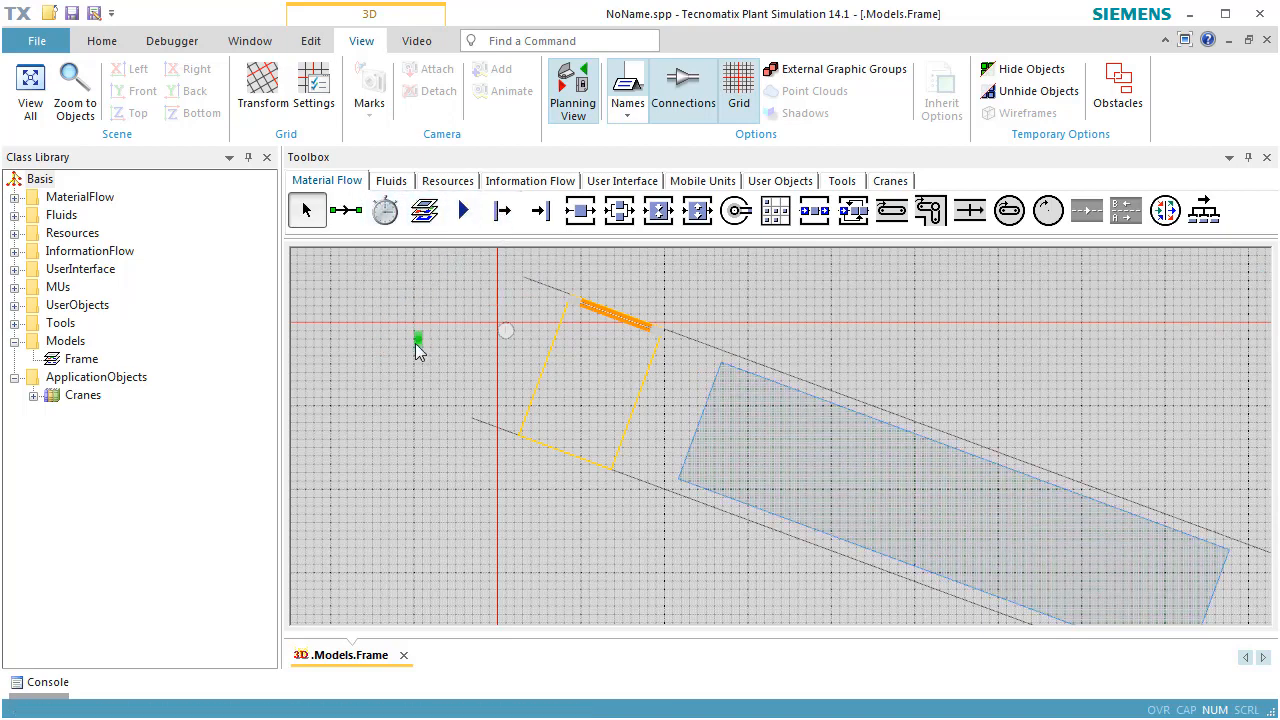
{"action": "left_click", "coordinate": [580, 210]}
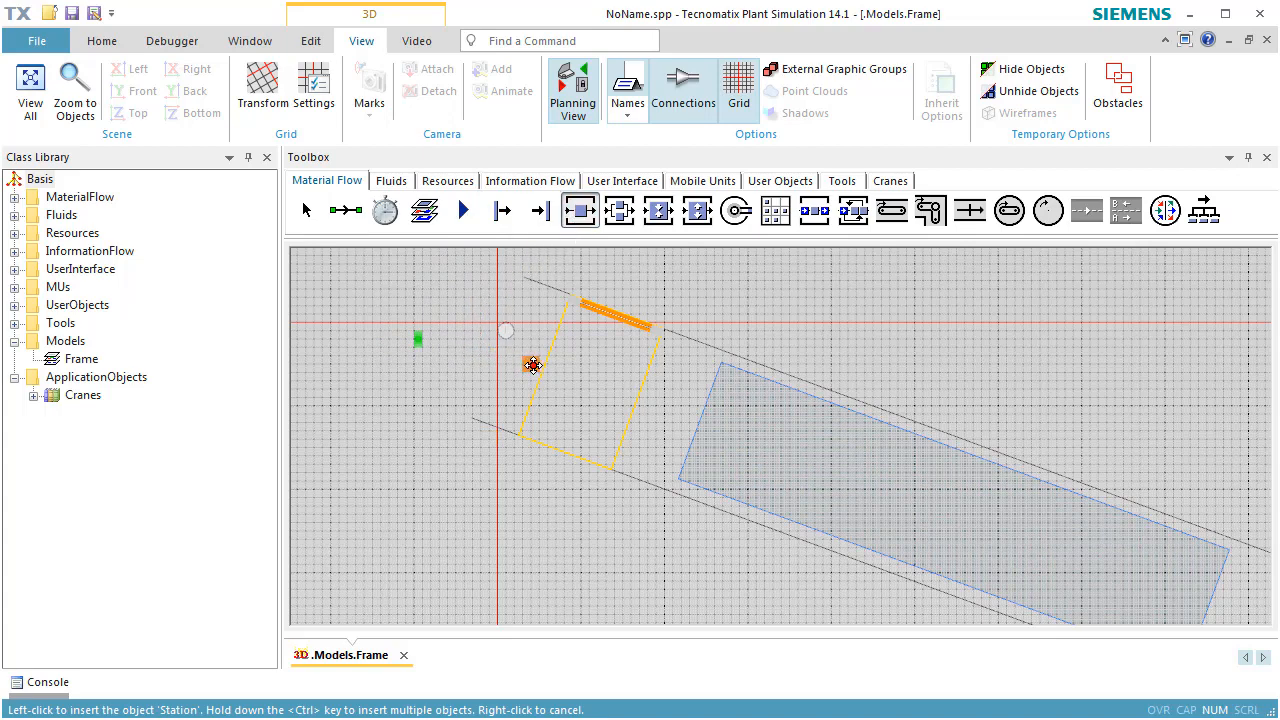
{"action": "left_click", "coordinate": [546, 371]}
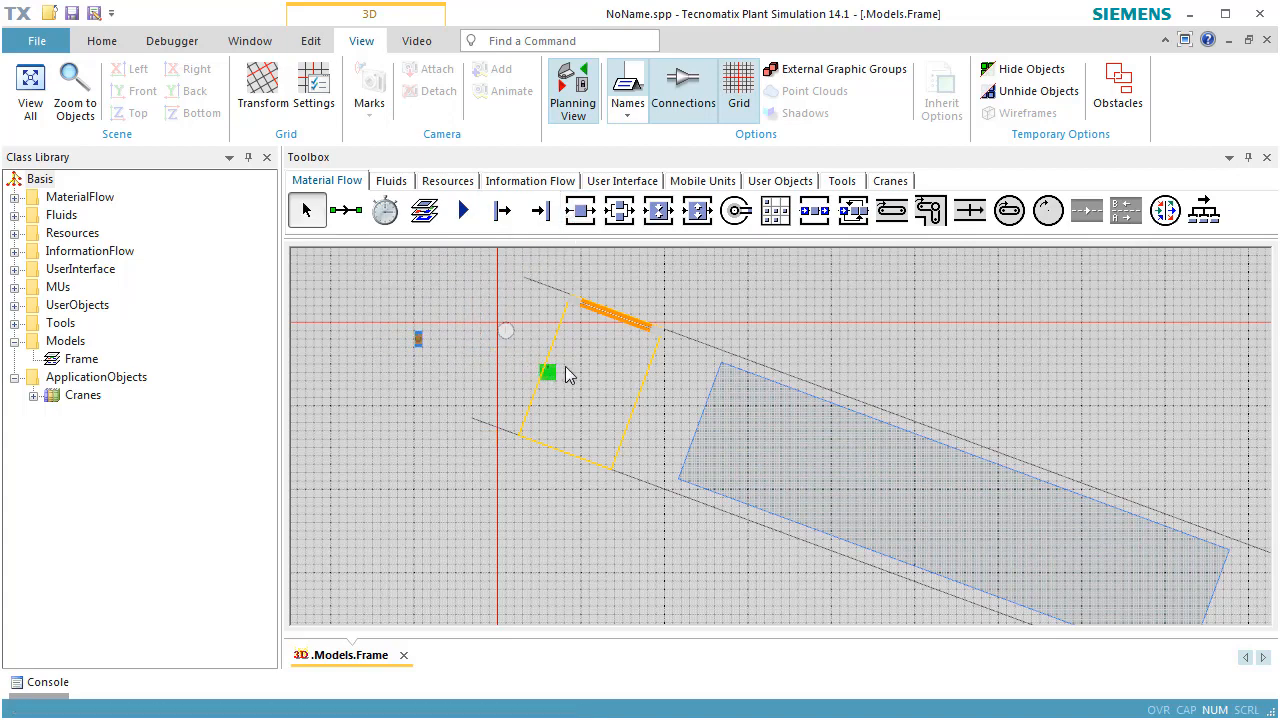
Step: Connect the Source to the Station at the portal with a Connector
{"action": "left_click", "coordinate": [346, 210]}
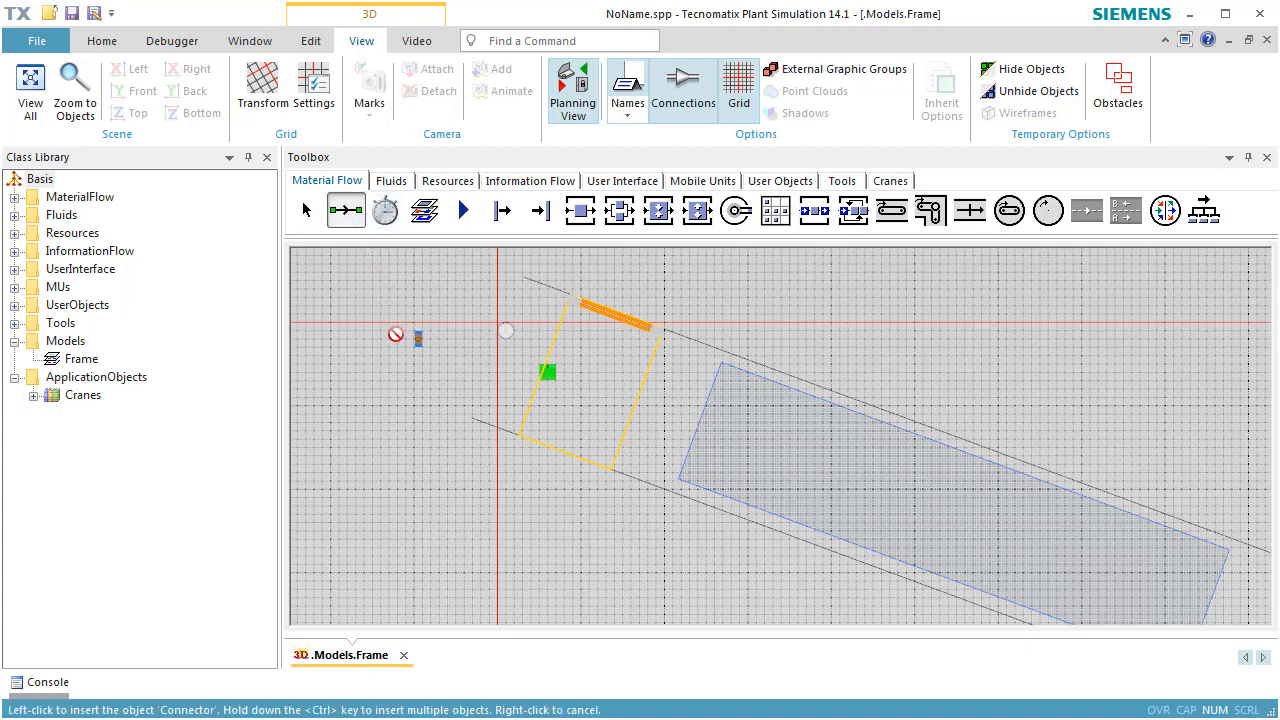
{"action": "left_click", "coordinate": [414, 339]}
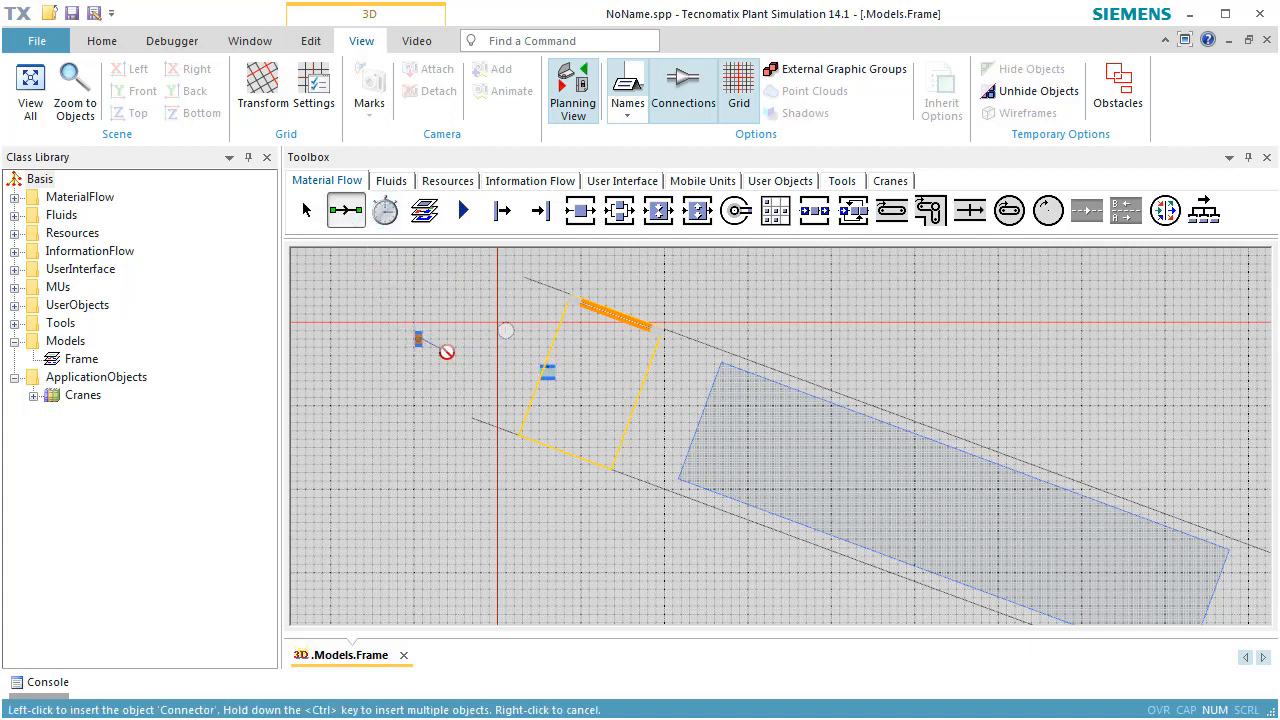
{"action": "left_click", "coordinate": [546, 371]}
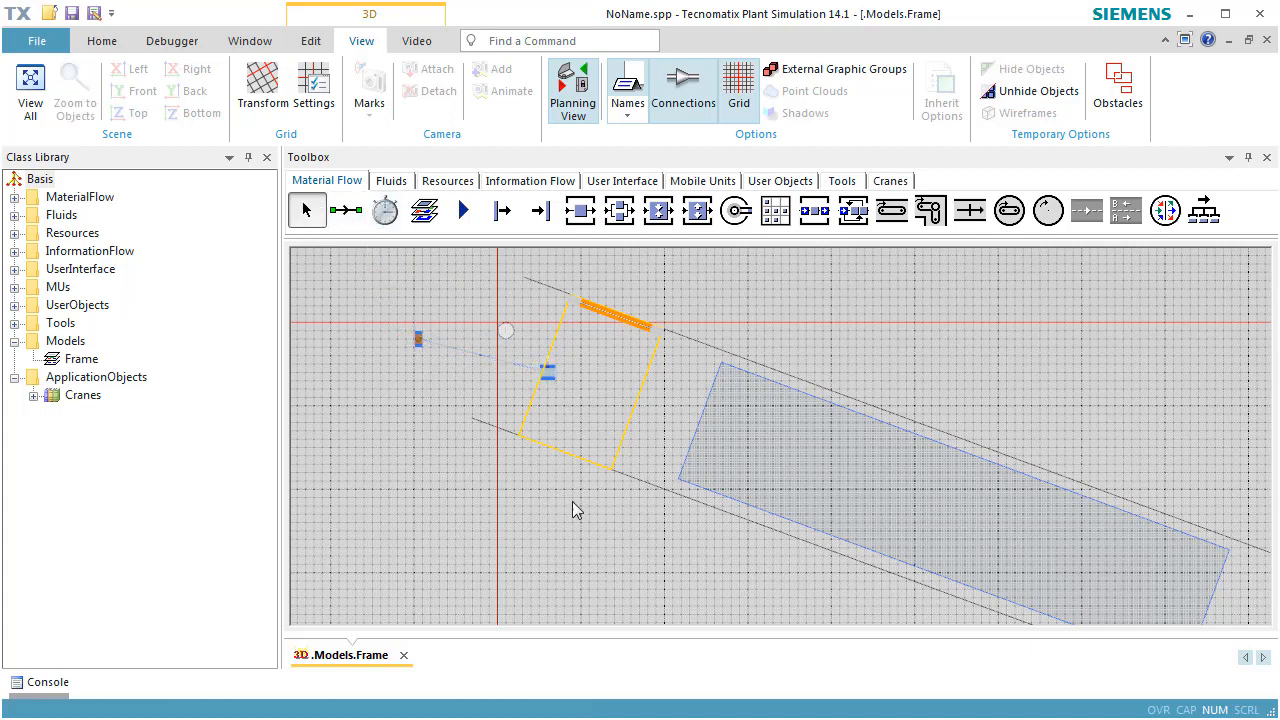
Step: Insert a second Station between the rails beyond the far end of the storage area, and a Drain past it
{"action": "left_click_drag", "start_coordinate": [574, 509], "coordinate": [193, 358]}
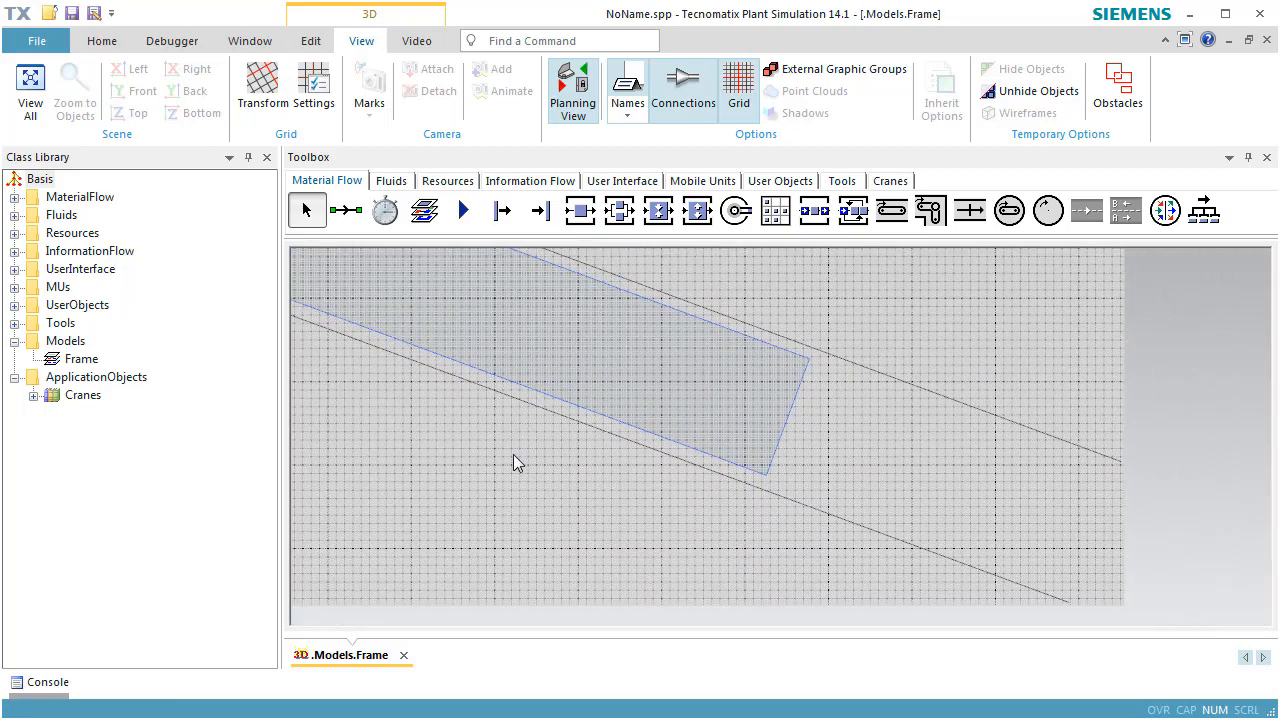
{"action": "left_click_drag", "start_coordinate": [513, 455], "coordinate": [364, 424]}
{"action": "left_click", "coordinate": [576, 220]}
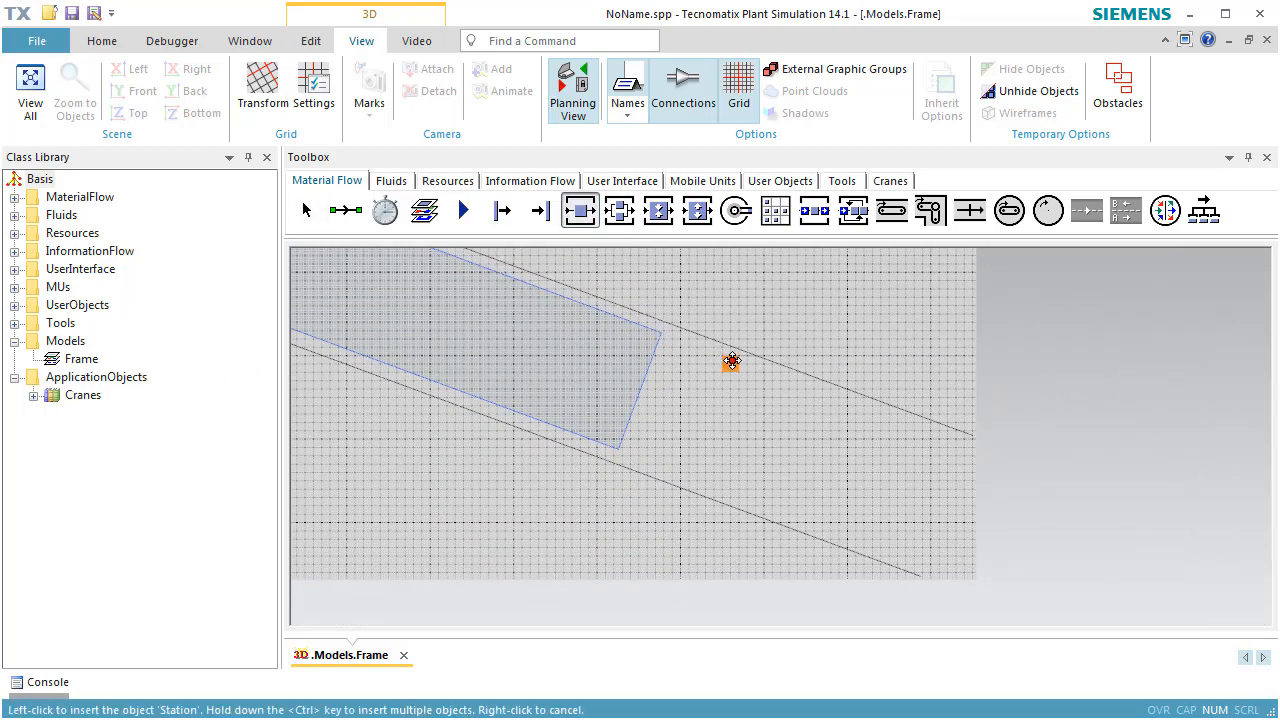
{"action": "left_click", "coordinate": [836, 471]}
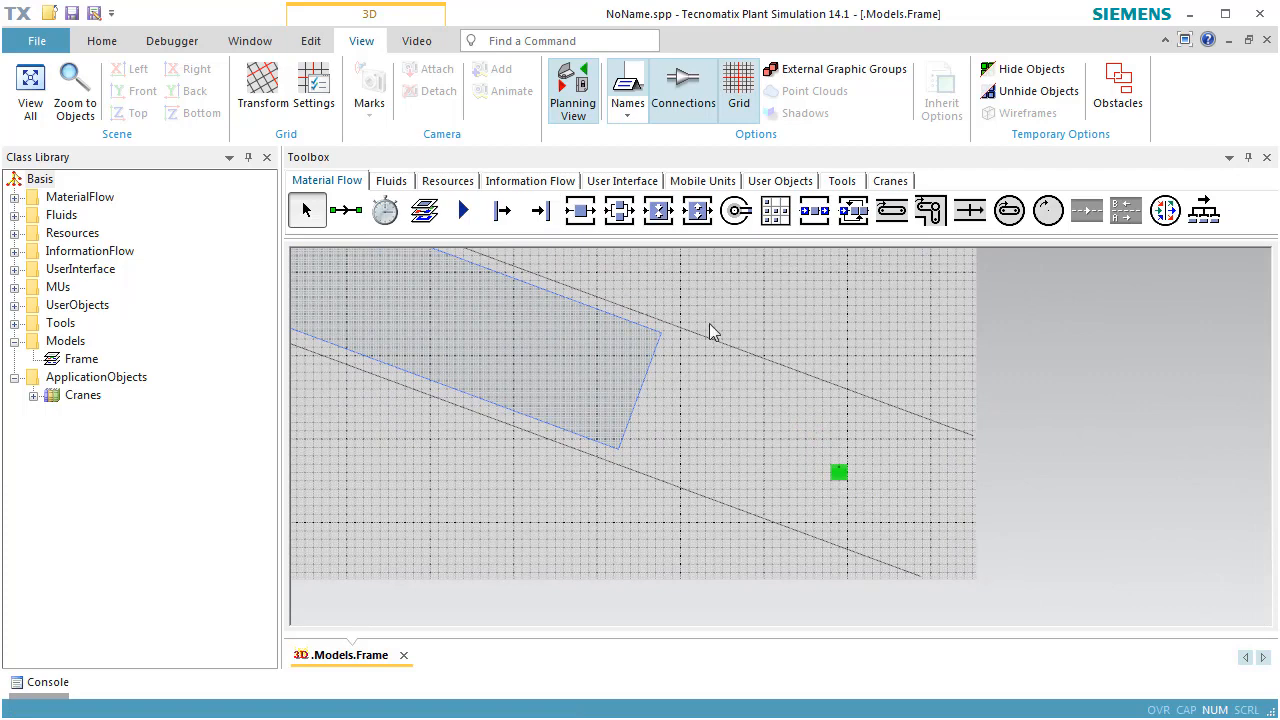
{"action": "left_click", "coordinate": [534, 222]}
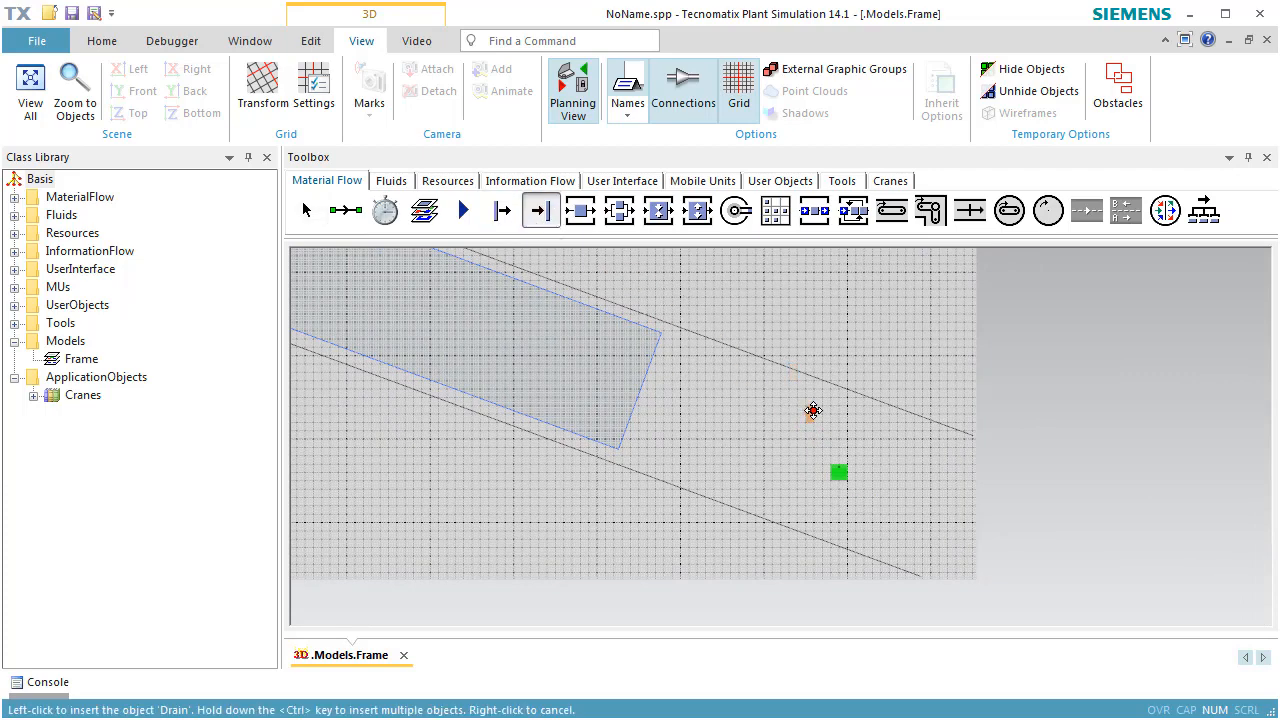
{"action": "left_click", "coordinate": [991, 534]}
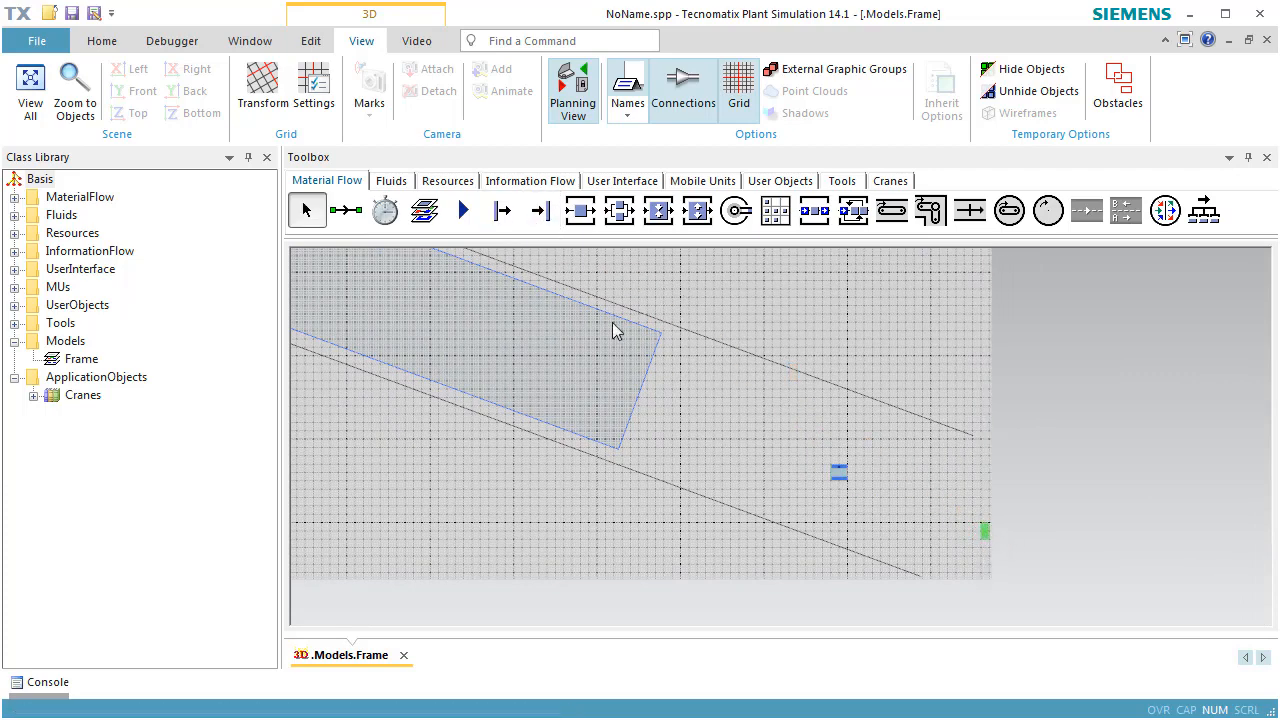
Step: Connect the second Station to the Drain with a Connector
{"action": "left_click", "coordinate": [345, 211]}
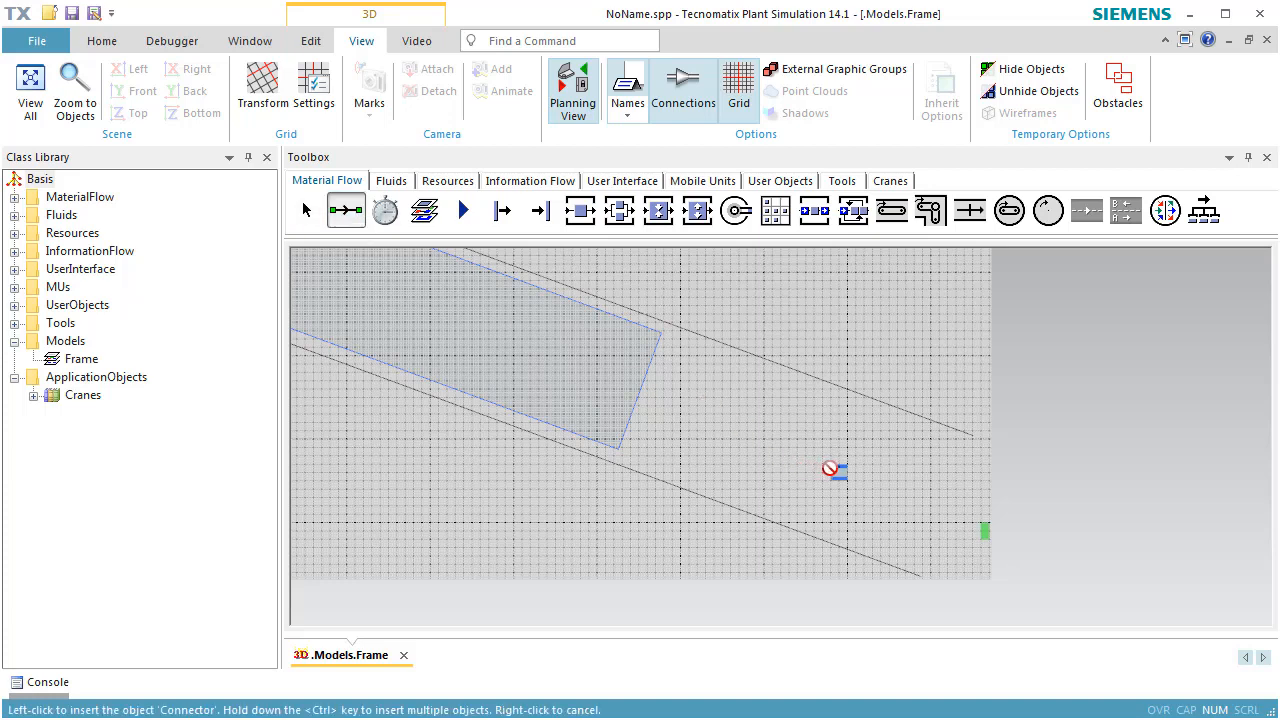
{"action": "left_click", "coordinate": [839, 472]}
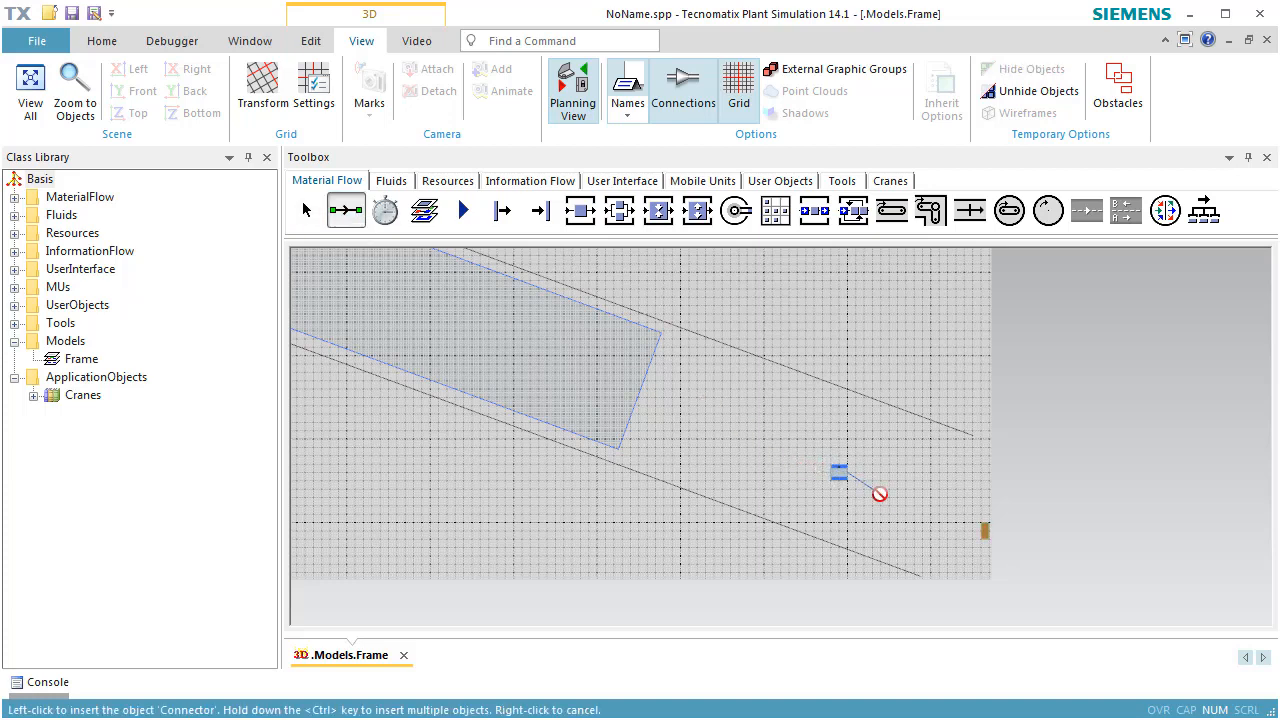
{"action": "left_click", "coordinate": [984, 533]}
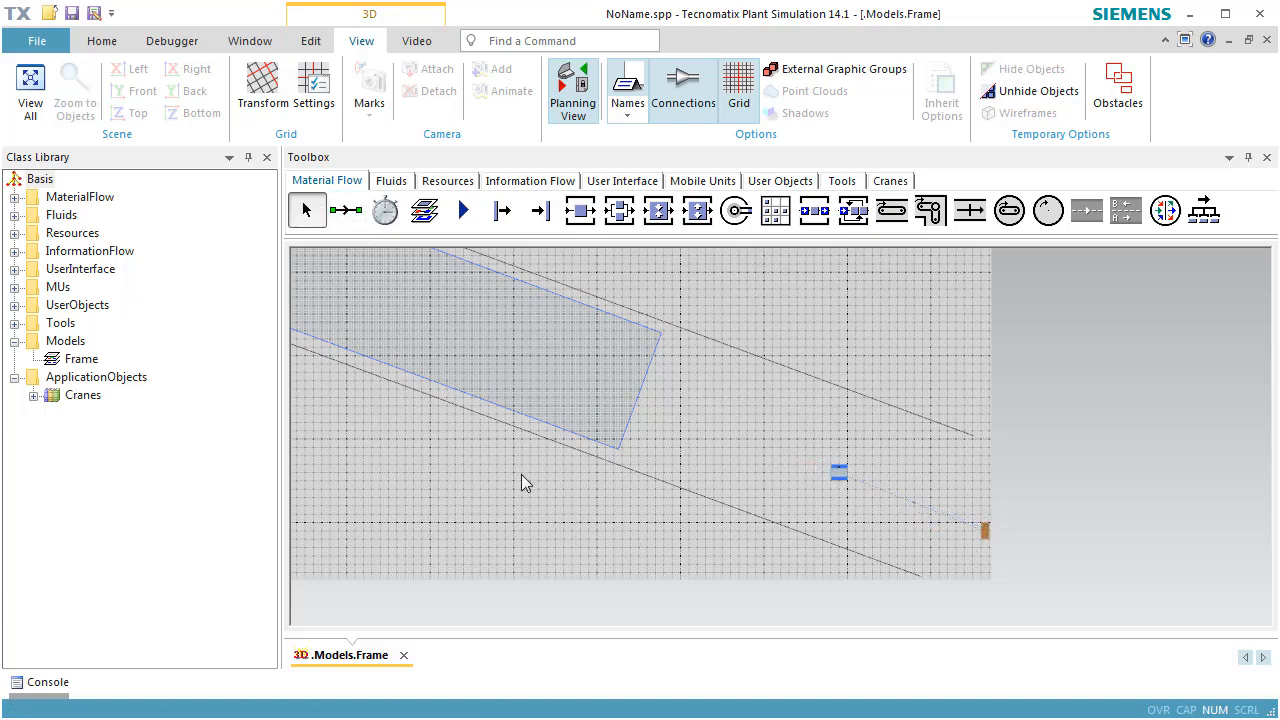
Step: Link the Station next to the portal to the storage area as its Entrance
{"action": "left_click_drag", "start_coordinate": [521, 474], "coordinate": [781, 487]}
{"action": "scroll", "coordinate": [852, 559], "scroll_direction": "down", "scroll_amount": 3}
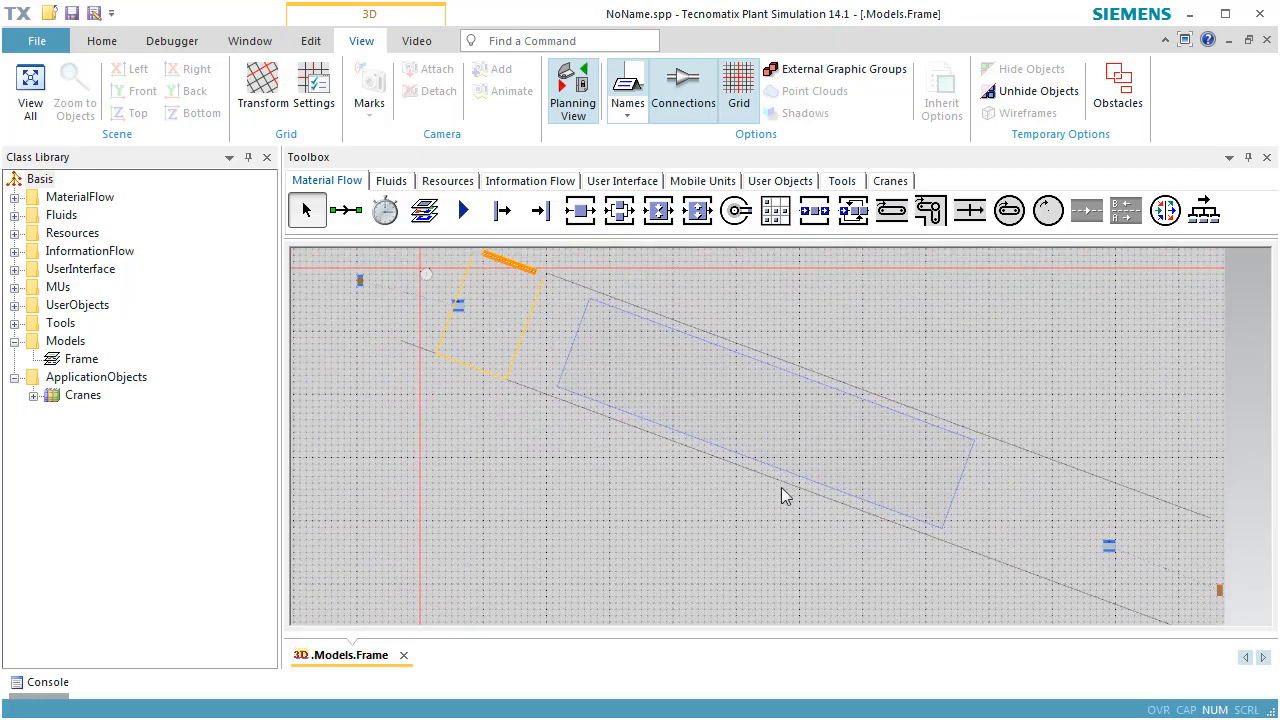
{"action": "left_click", "coordinate": [462, 310]}
{"action": "left_click_drag", "start_coordinate": [462, 310], "coordinate": [607, 364]}
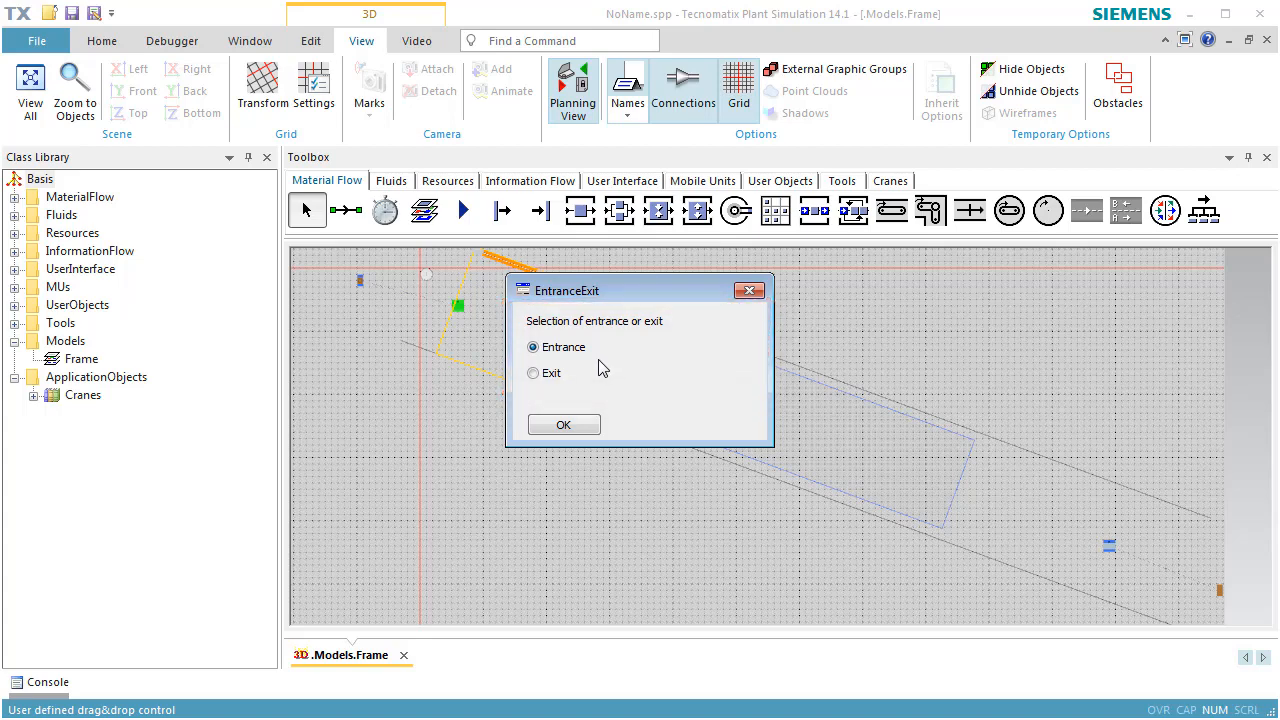
{"action": "left_click", "coordinate": [572, 427]}
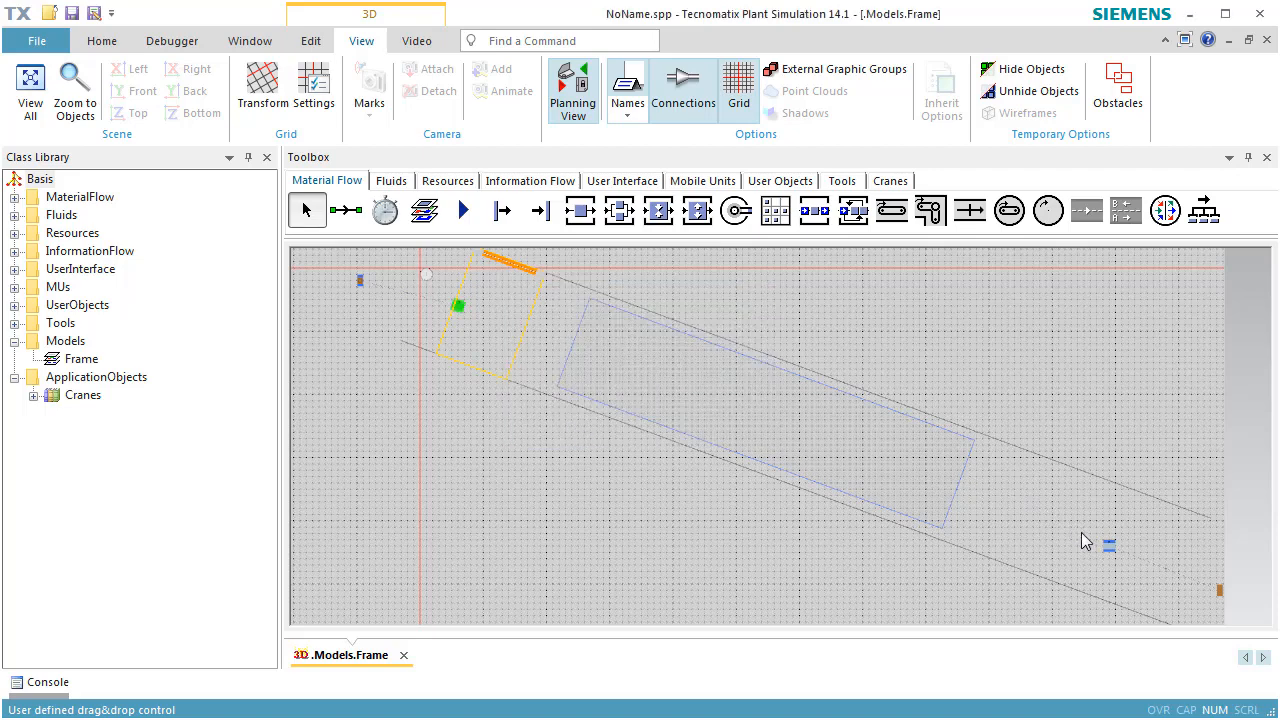
Step: Link the Station near the Drain to the storage area as its Exit
{"action": "mouse_move", "coordinate": [1109, 546]}
{"action": "left_mouse_down"}
{"action": "mouse_move", "coordinate": [931, 506]}
{"action": "mouse_move", "coordinate": [923, 491]}
{"action": "left_mouse_up"}
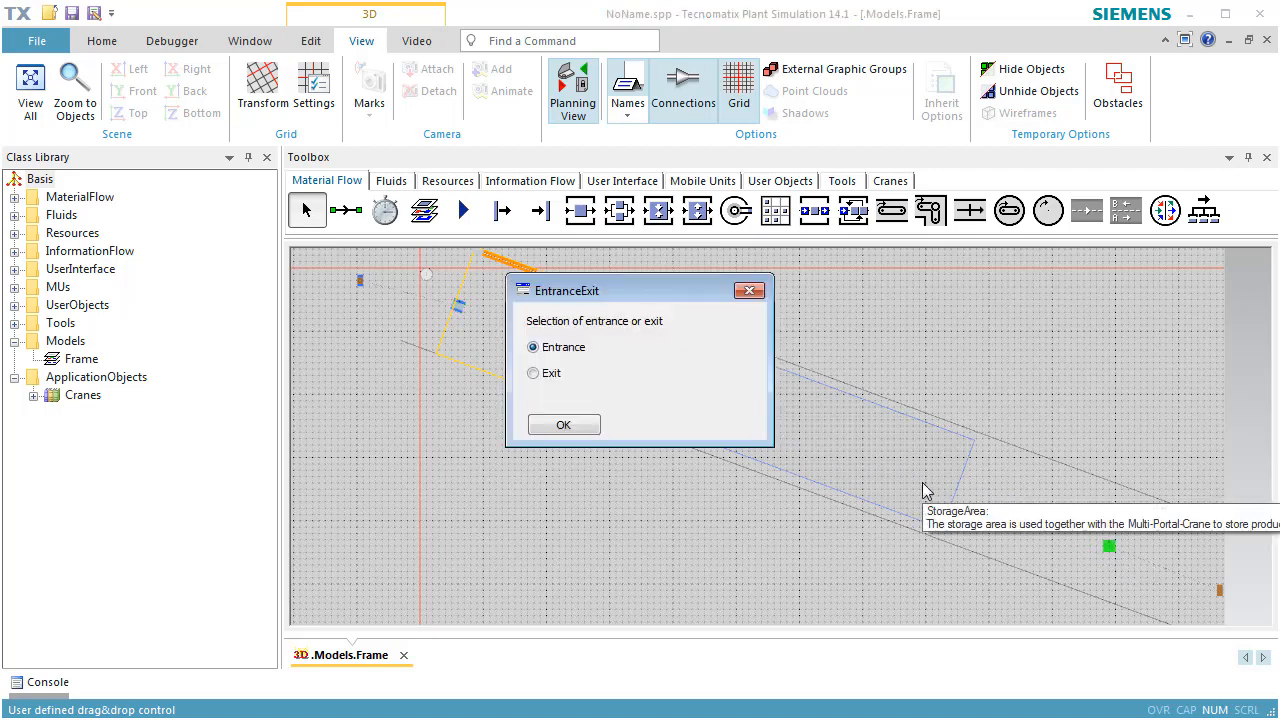
{"action": "left_click", "coordinate": [534, 373]}
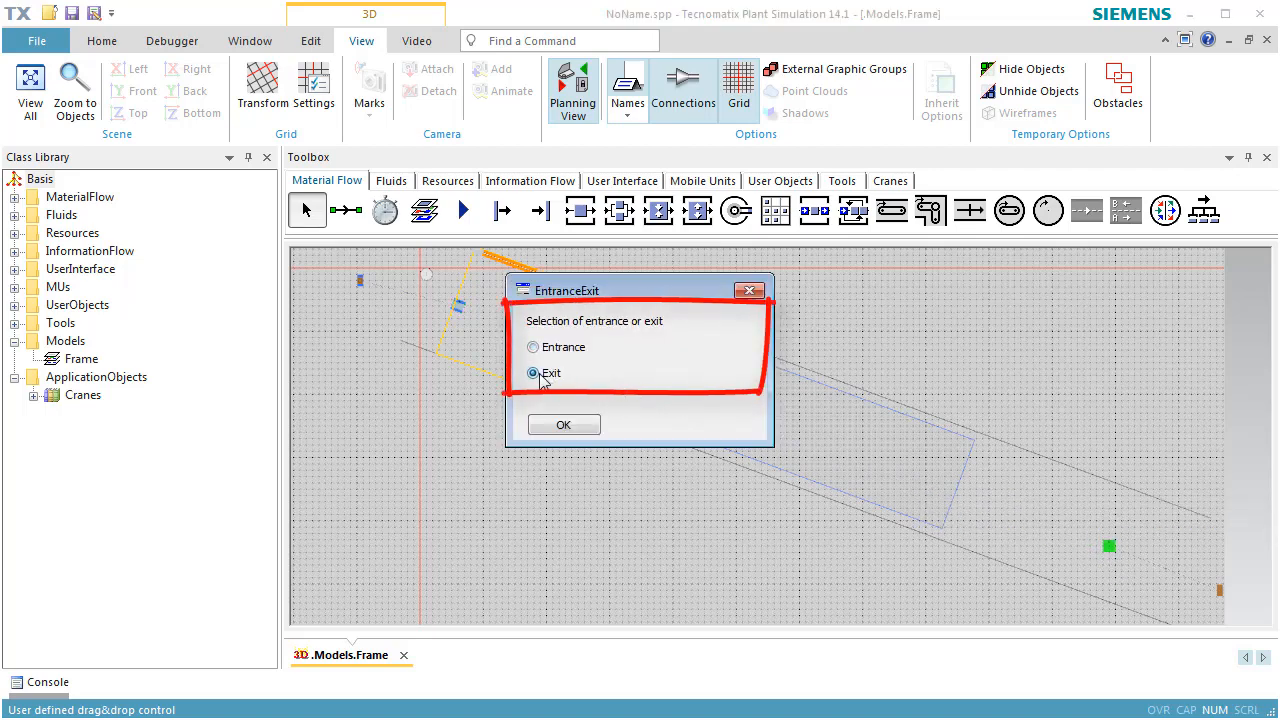
{"action": "left_click", "coordinate": [560, 427]}
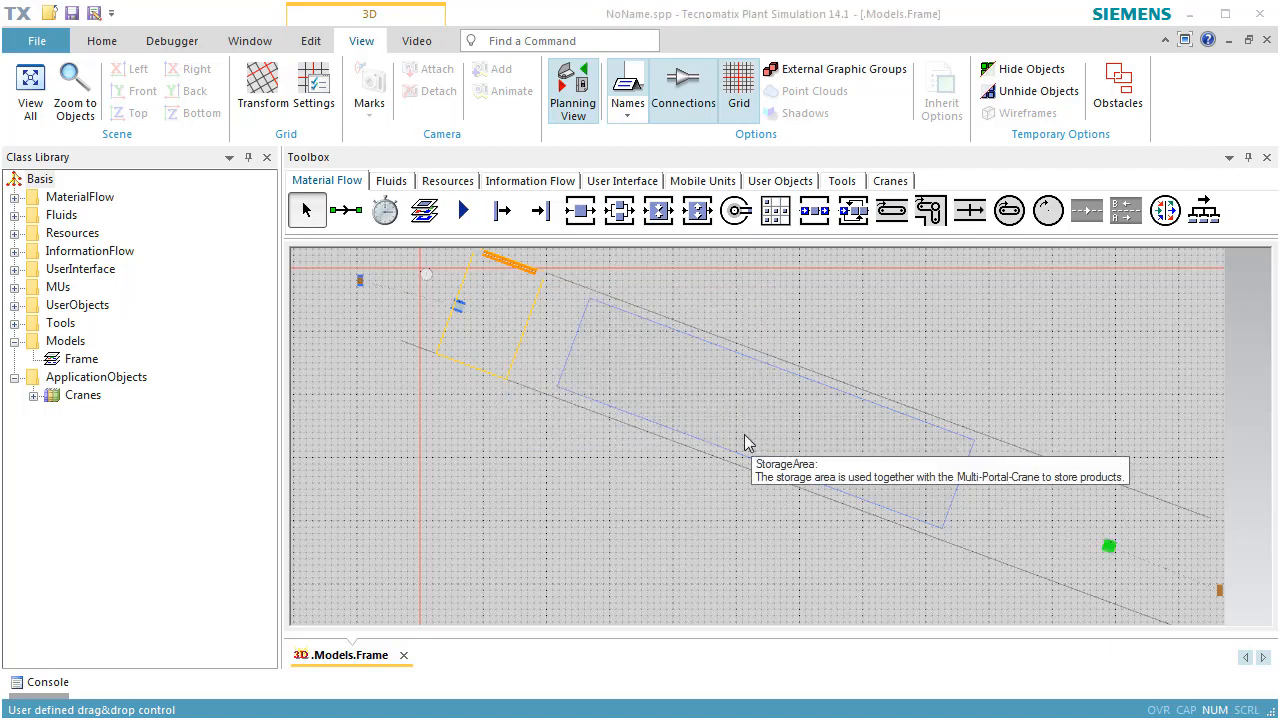
Step: Duplicate the Part class in the MUs folder of the class library
{"action": "left_click", "coordinate": [13, 287]}
{"action": "left_click", "coordinate": [56, 308]}
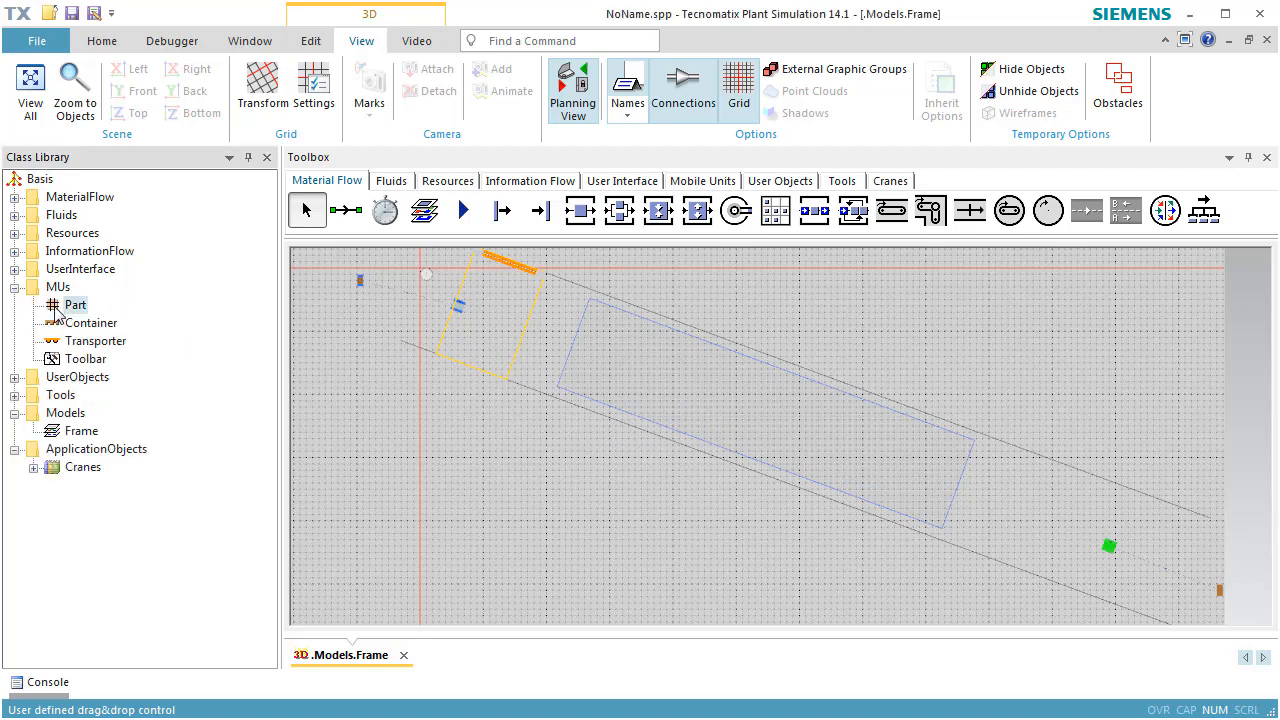
{"action": "right_click", "coordinate": [57, 313]}
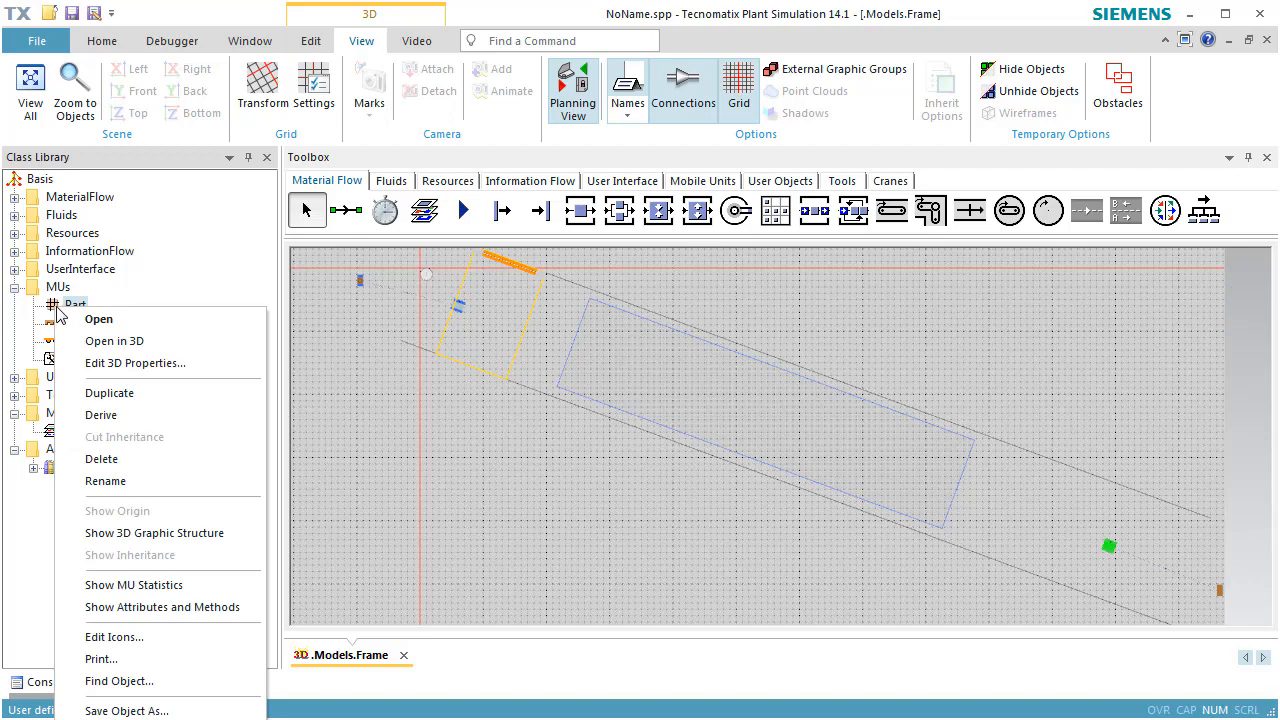
{"action": "left_click", "coordinate": [100, 393]}
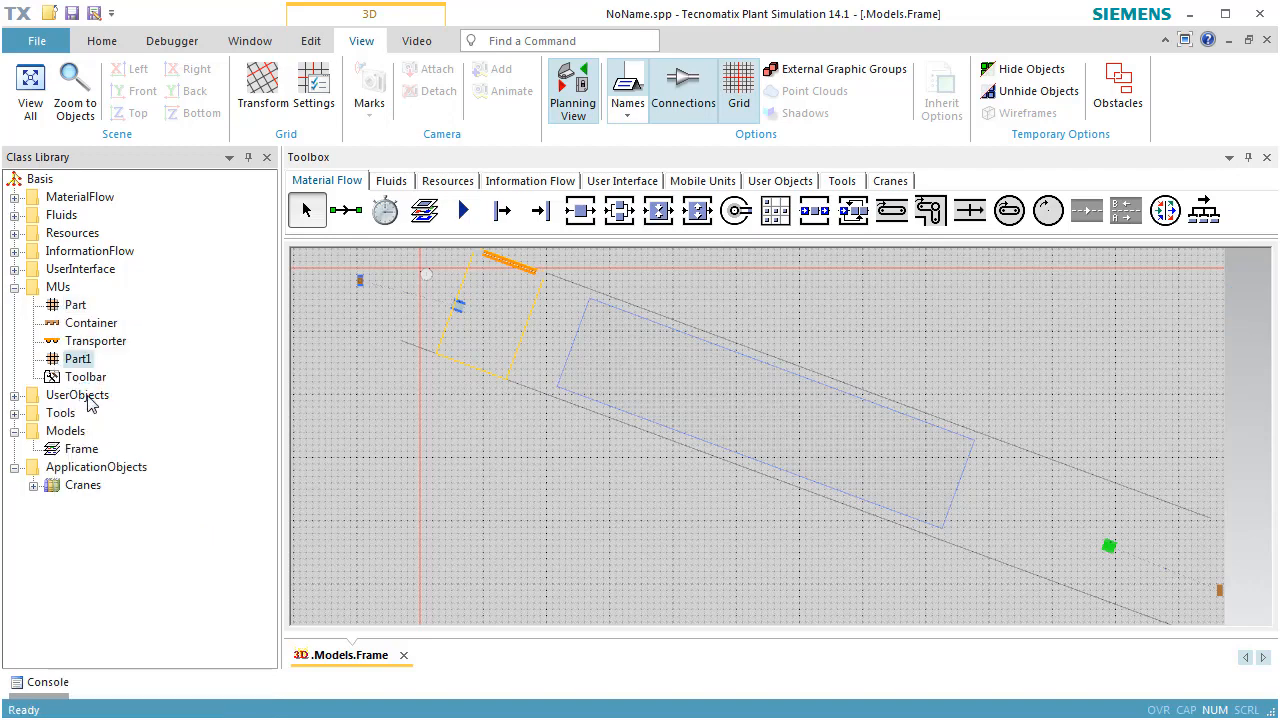
Step: Open Part1 in 3D and delete its default graphic
{"action": "right_click", "coordinate": [55, 366]}
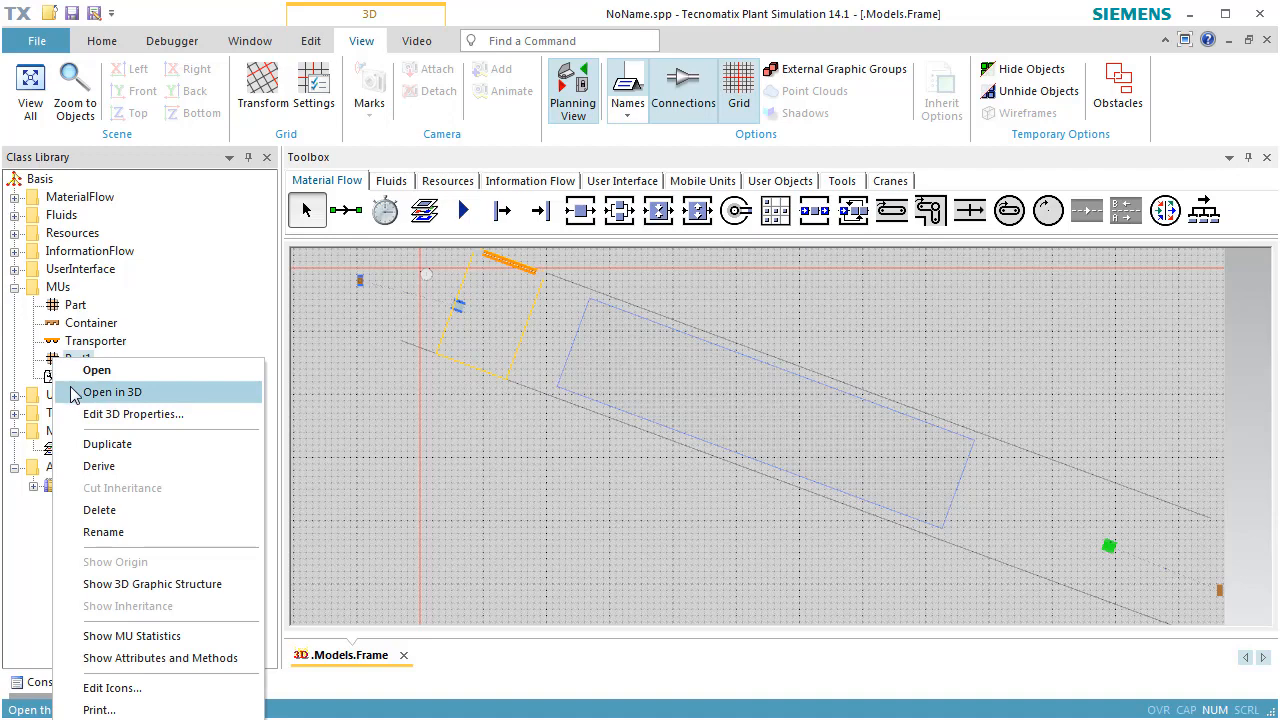
{"action": "left_click", "coordinate": [112, 392]}
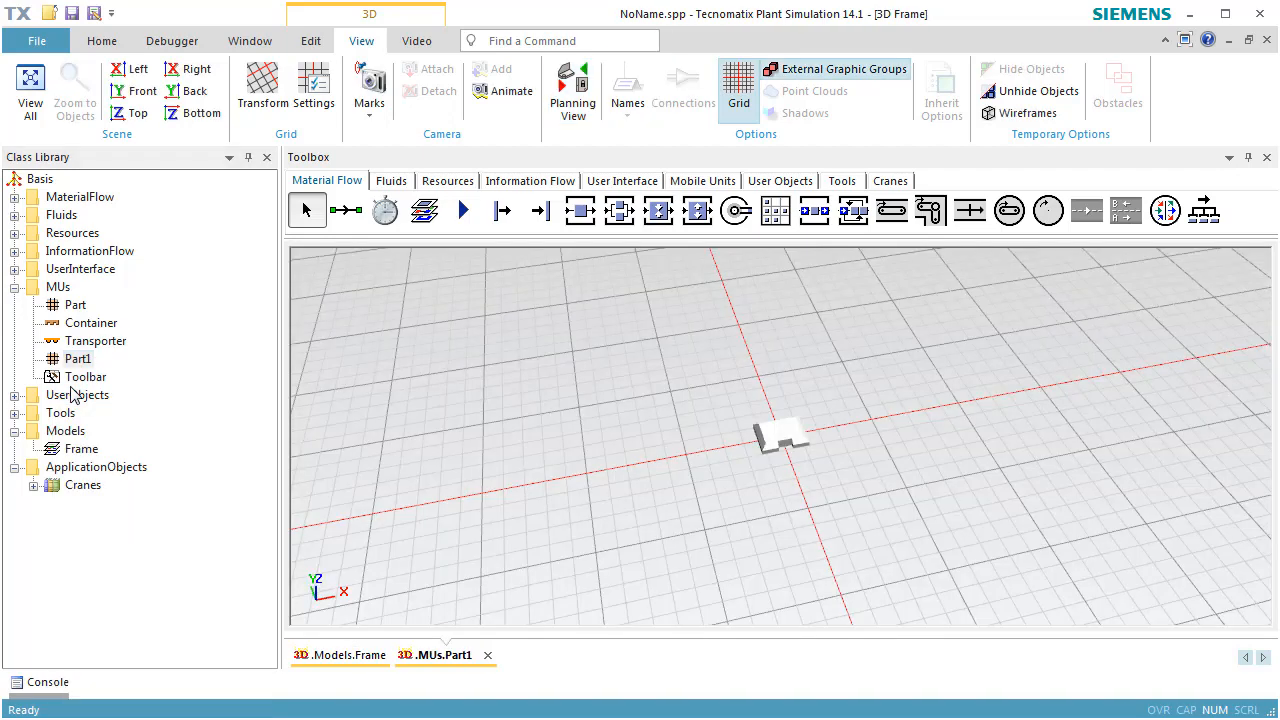
{"action": "left_click", "coordinate": [777, 444]}
{"action": "key", "text": "Delete"}
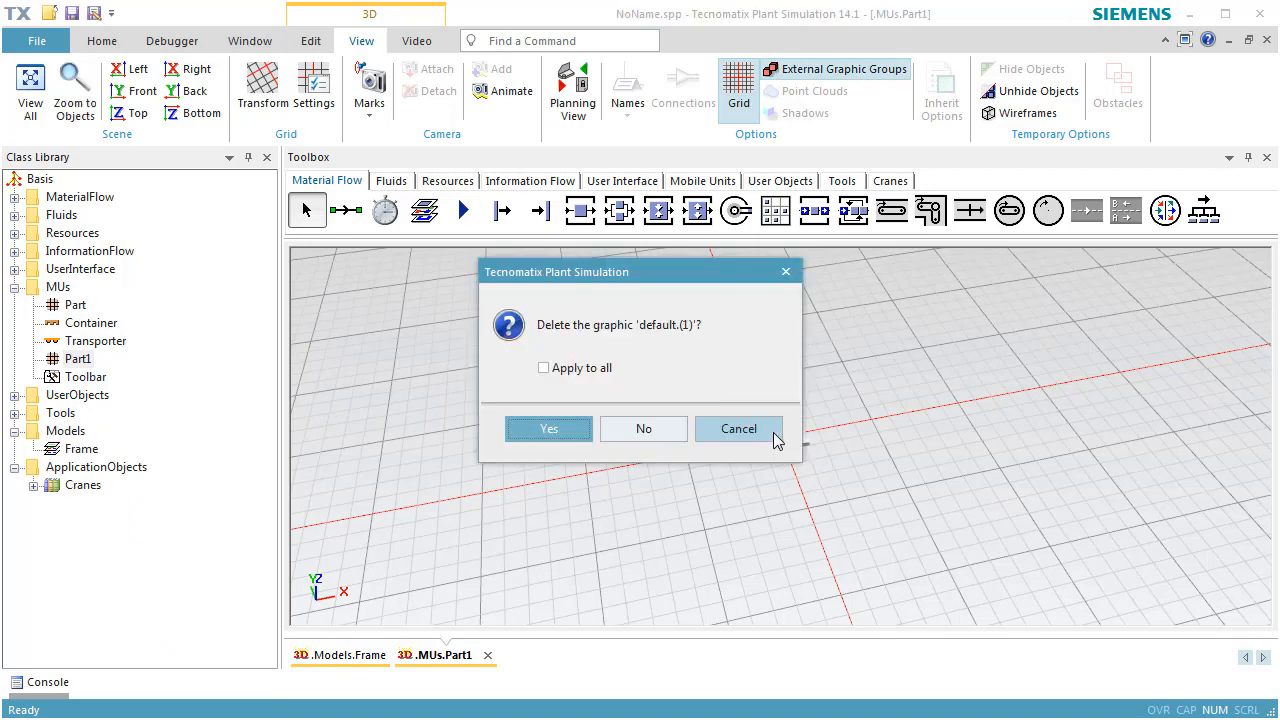
{"action": "key", "text": "Return"}
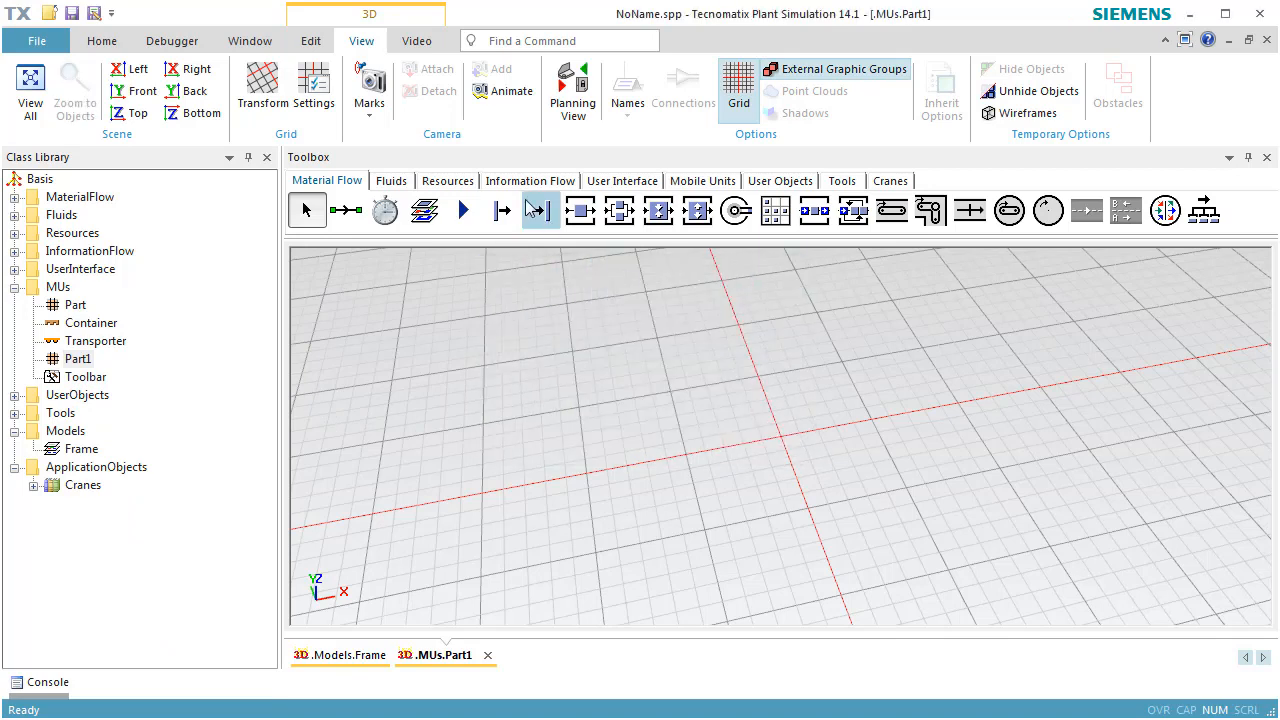
Step: Import the container graphic from D:\3 D Objekte\Container into Part1, positioned as shown in the view with the Z-axis pointing up
{"action": "left_click", "coordinate": [316, 44]}
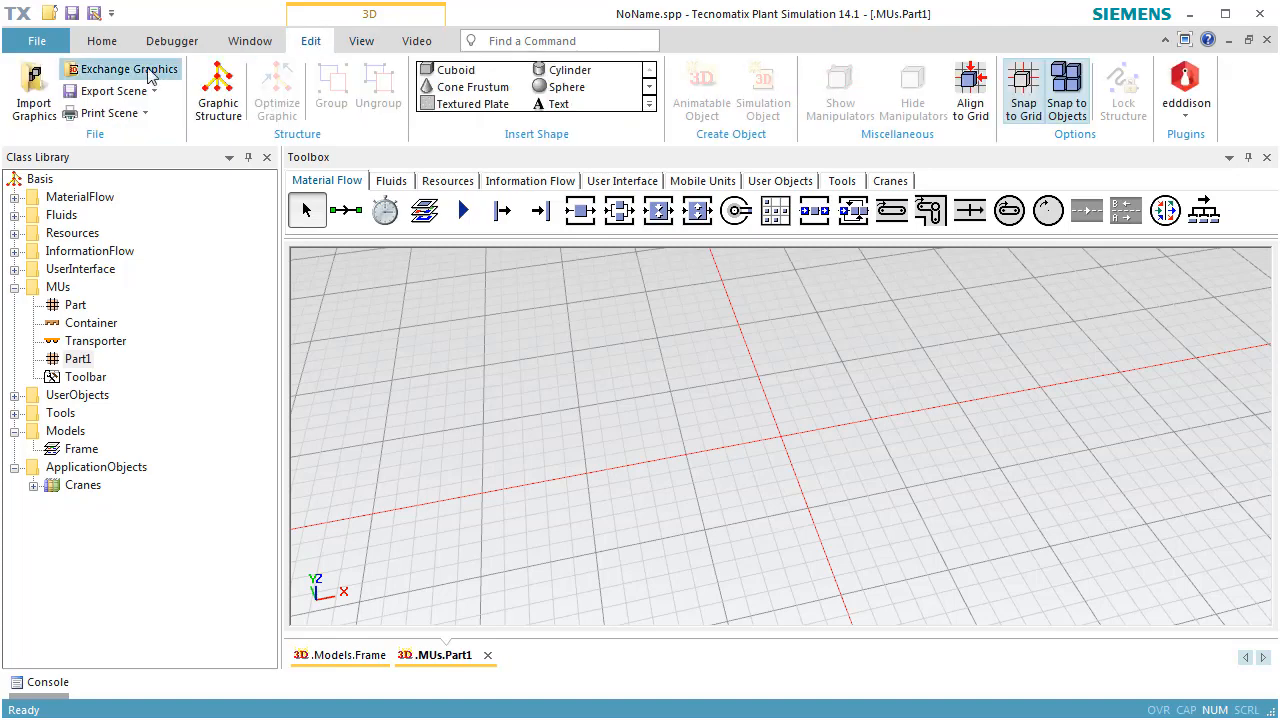
{"action": "left_click", "coordinate": [44, 97]}
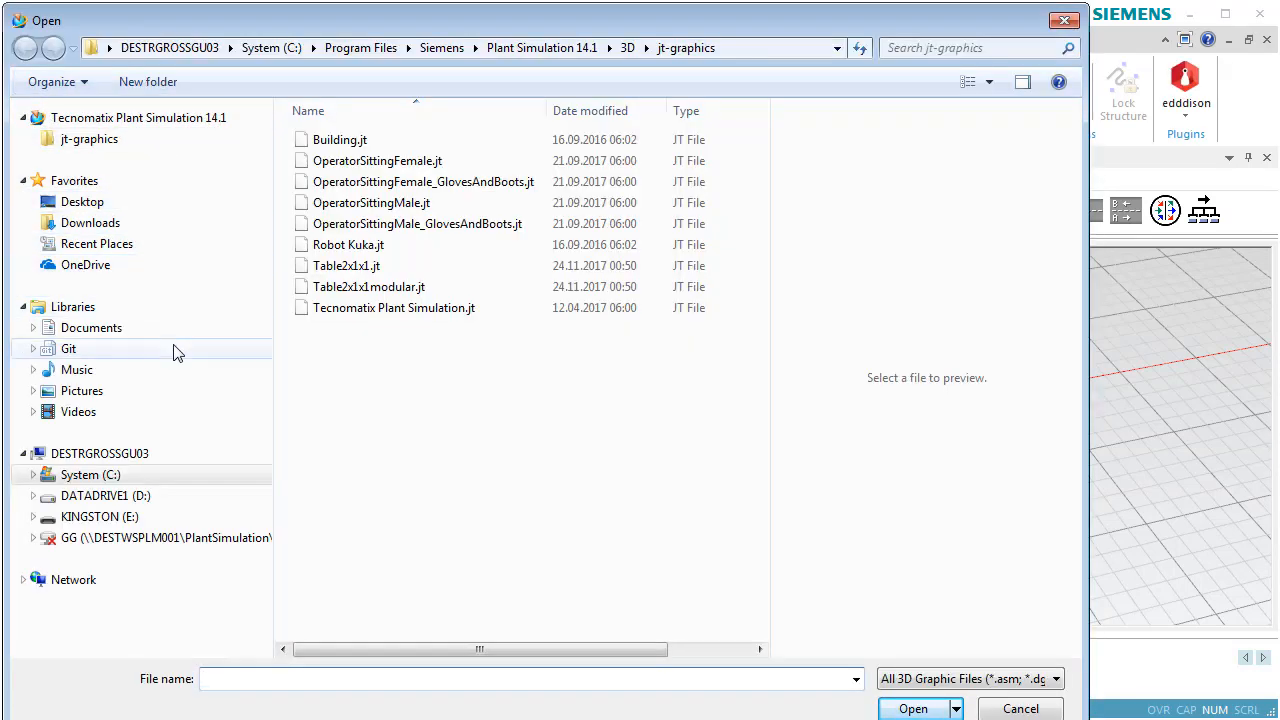
{"action": "left_click", "coordinate": [143, 495]}
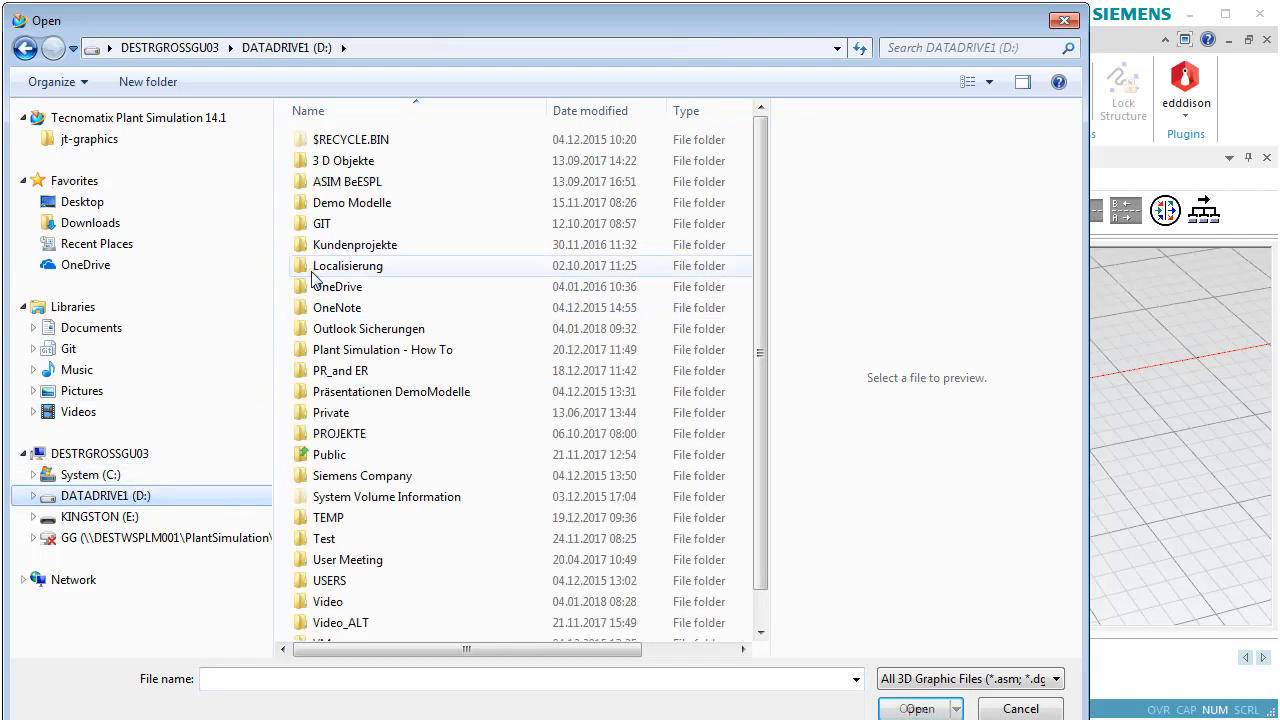
{"action": "double_click", "coordinate": [343, 161]}
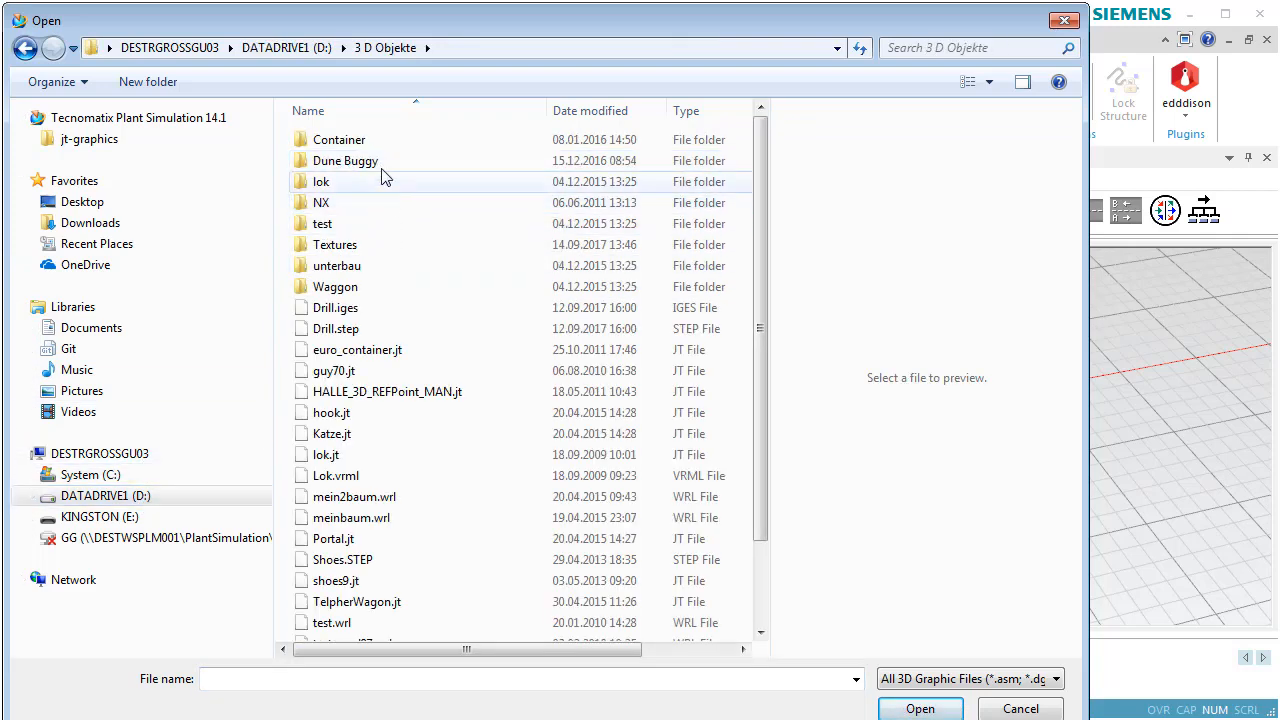
{"action": "double_click", "coordinate": [365, 141]}
{"action": "double_click", "coordinate": [400, 140]}
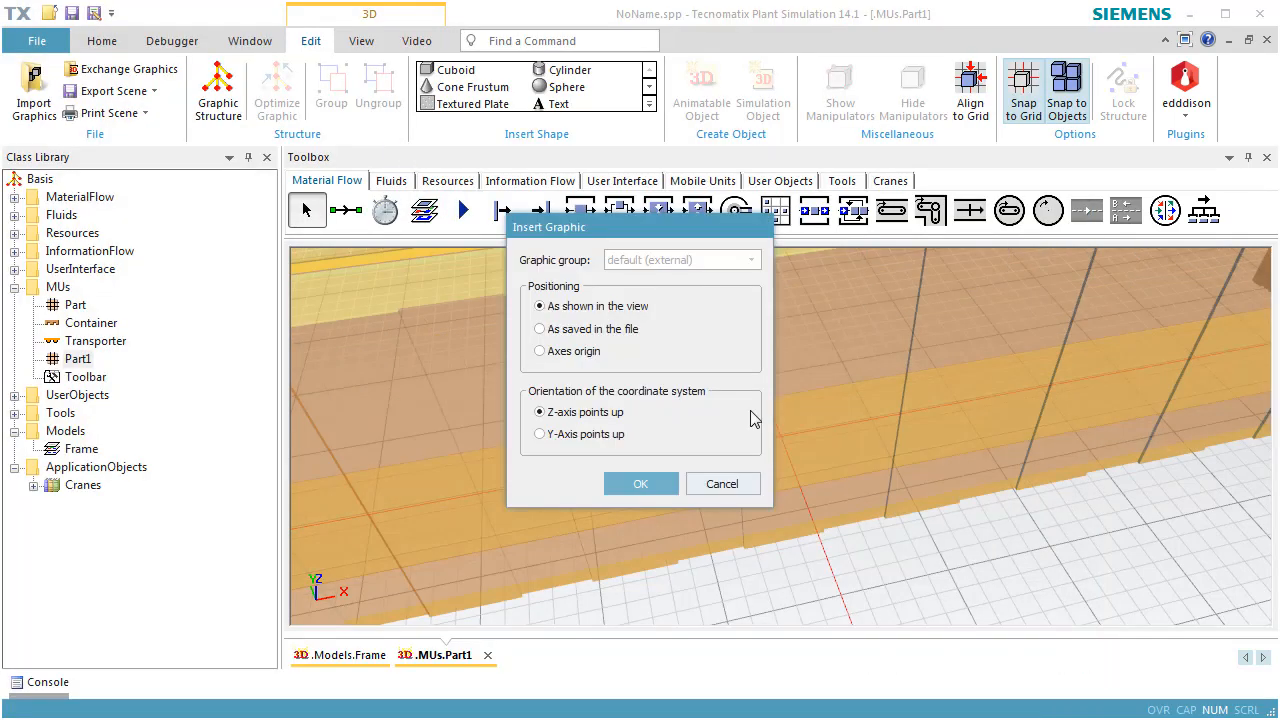
{"action": "left_click", "coordinate": [657, 484]}
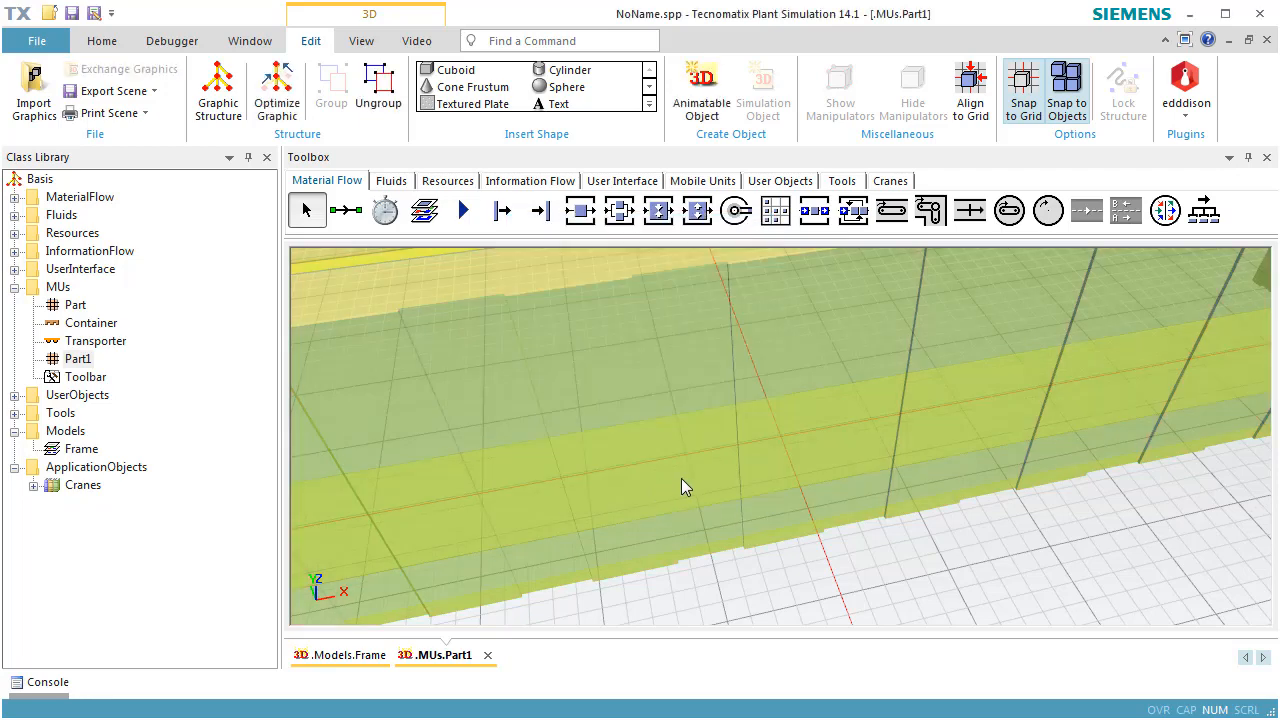
Step: Move the imported container graphic to the zero position through its 3D properties and close Part1's 3D view
{"action": "right_click", "coordinate": [690, 477]}
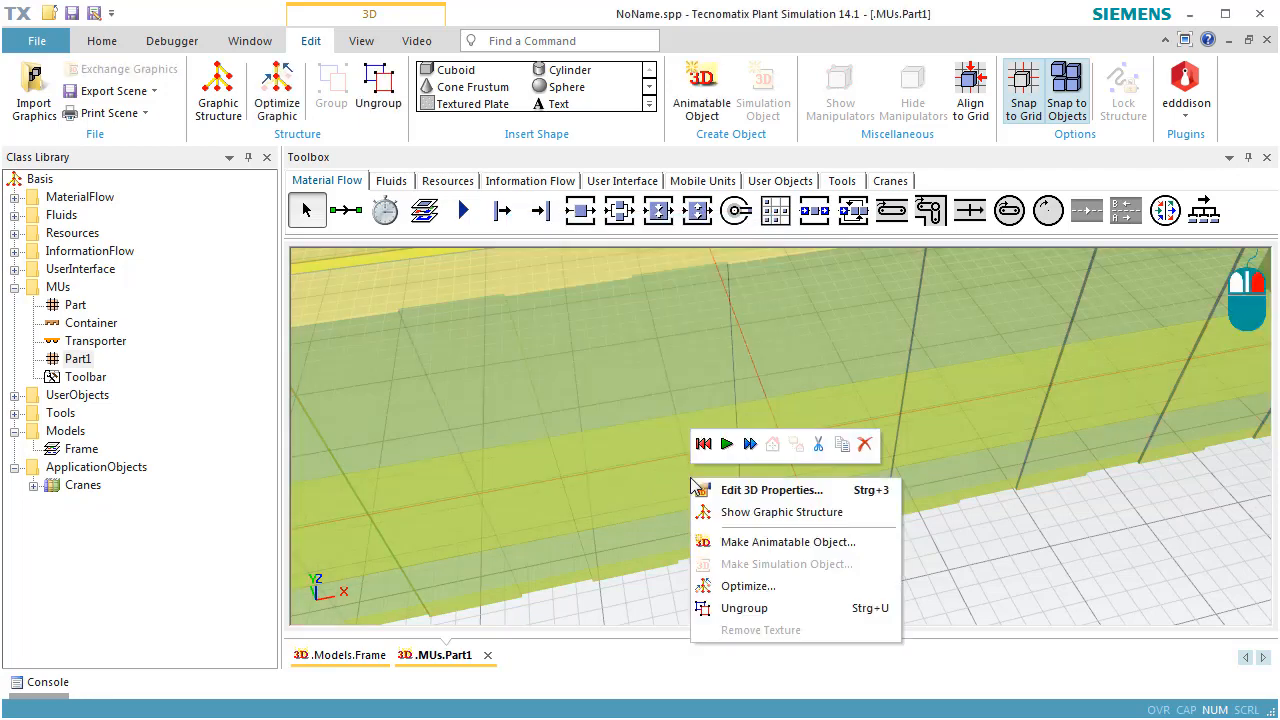
{"action": "left_click", "coordinate": [700, 490]}
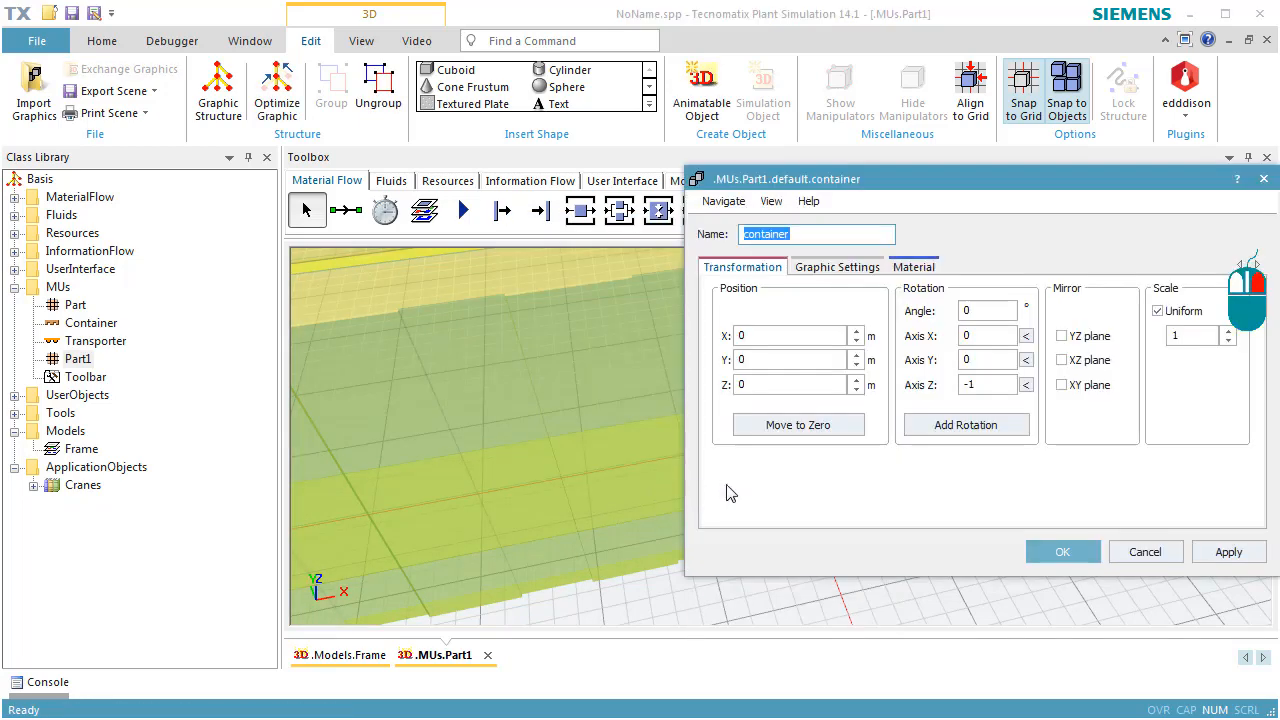
{"action": "left_click", "coordinate": [793, 428]}
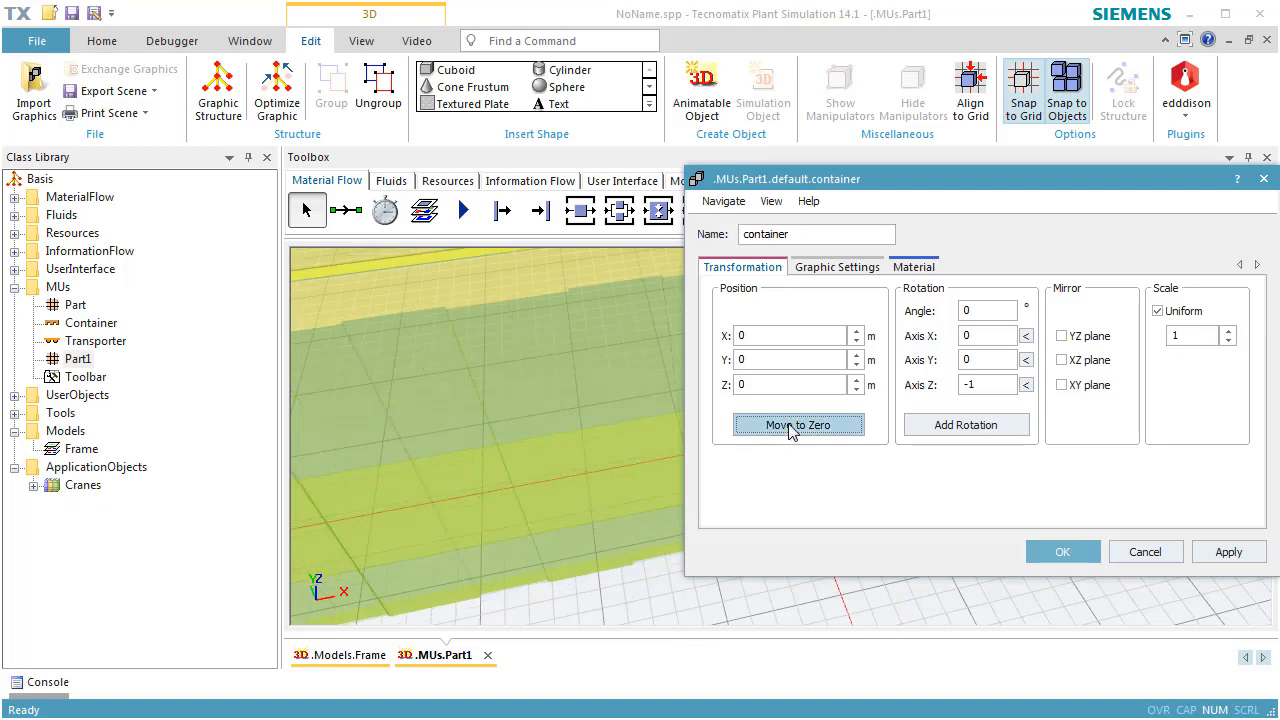
{"action": "left_click", "coordinate": [1060, 552]}
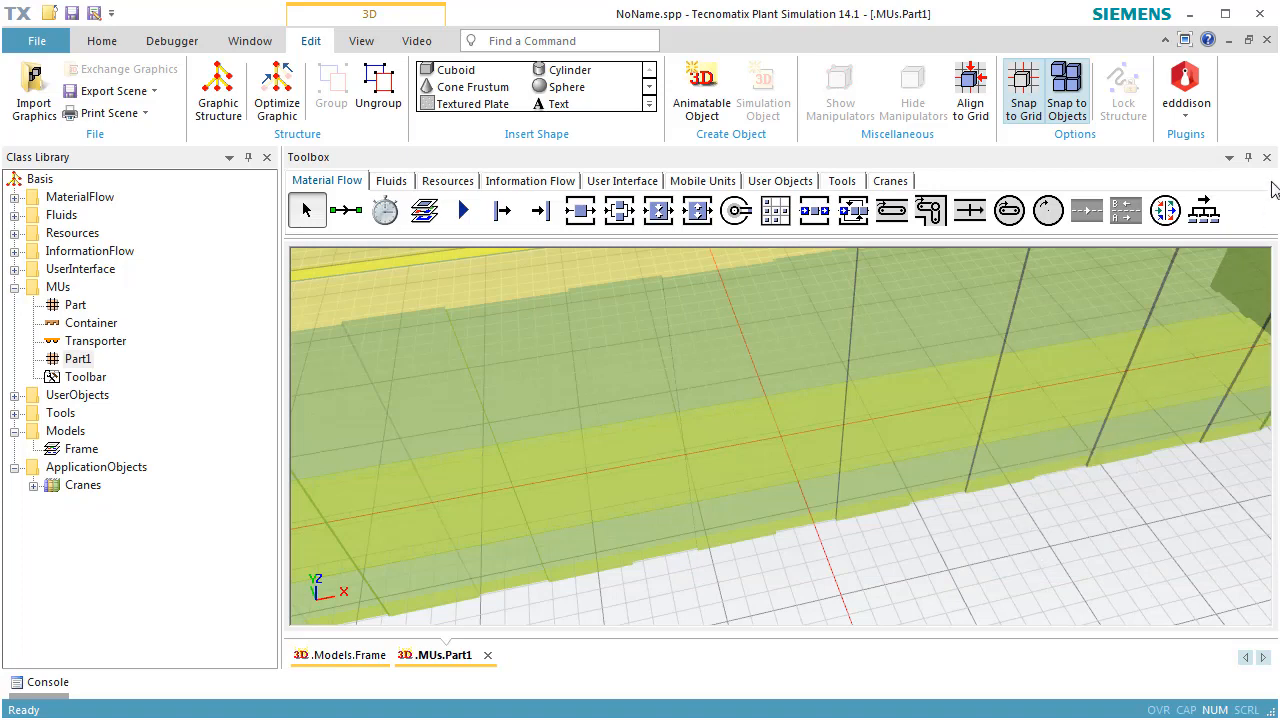
{"action": "left_click", "coordinate": [1266, 40]}
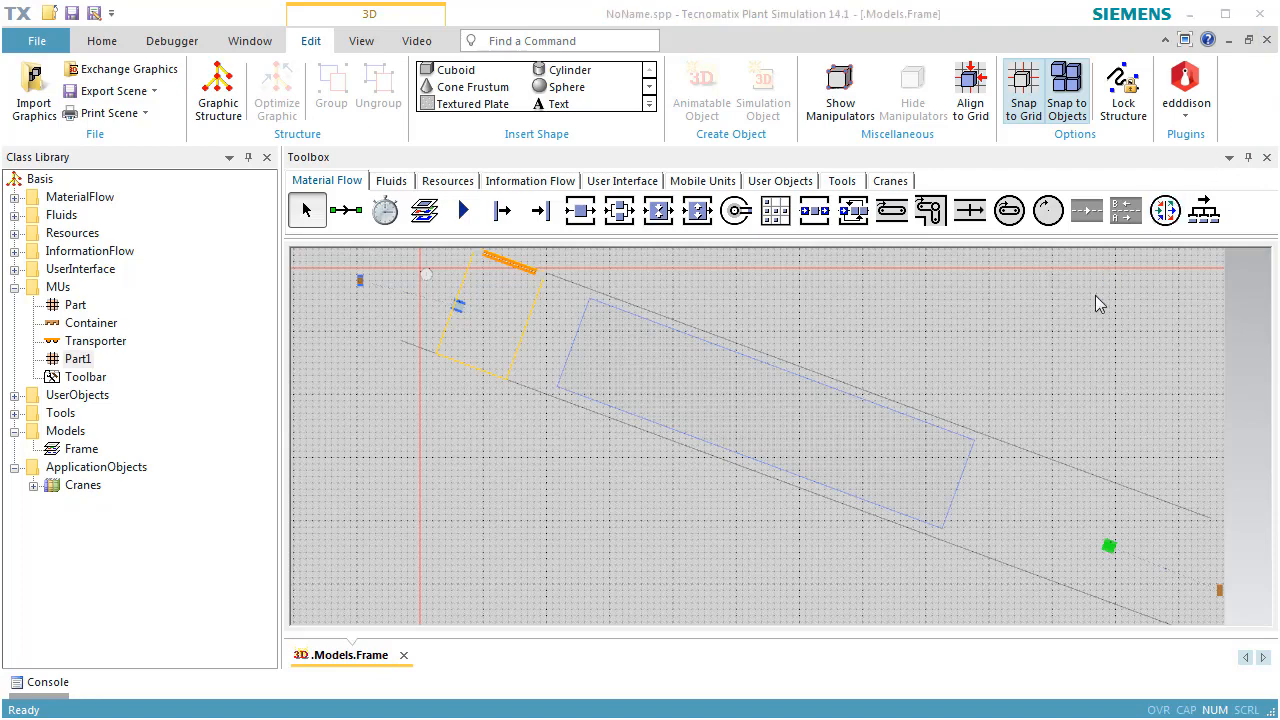
Step: Calculate Part1's dimensions from its 3D graphic and assign Part1 to the Source as the MU it produces
{"action": "left_click", "coordinate": [70, 360]}
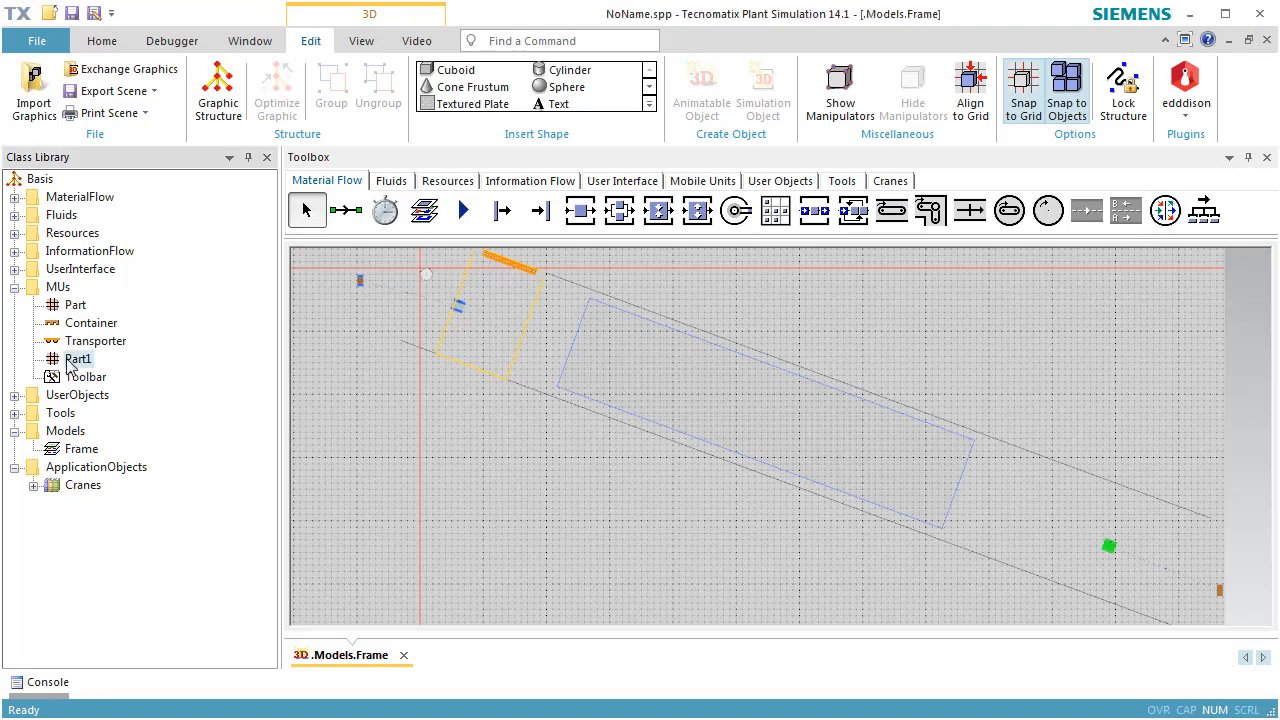
{"action": "double_click", "coordinate": [68, 362]}
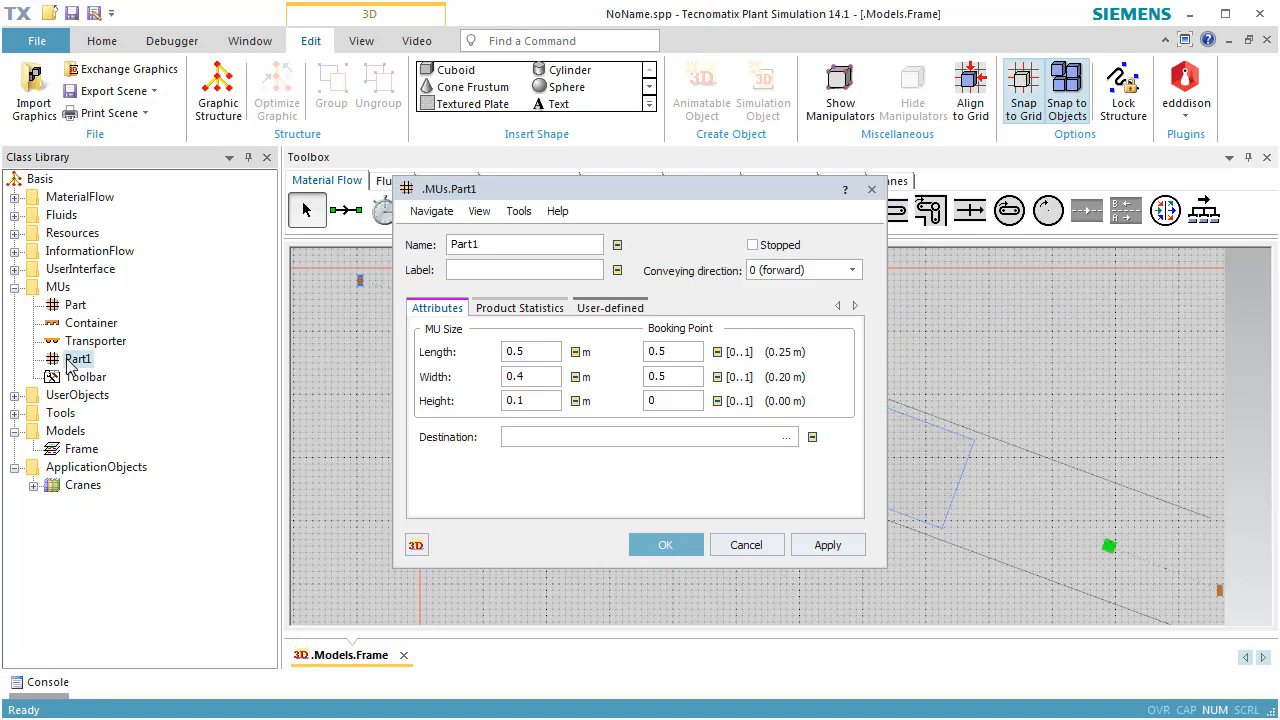
{"action": "left_click", "coordinate": [521, 213]}
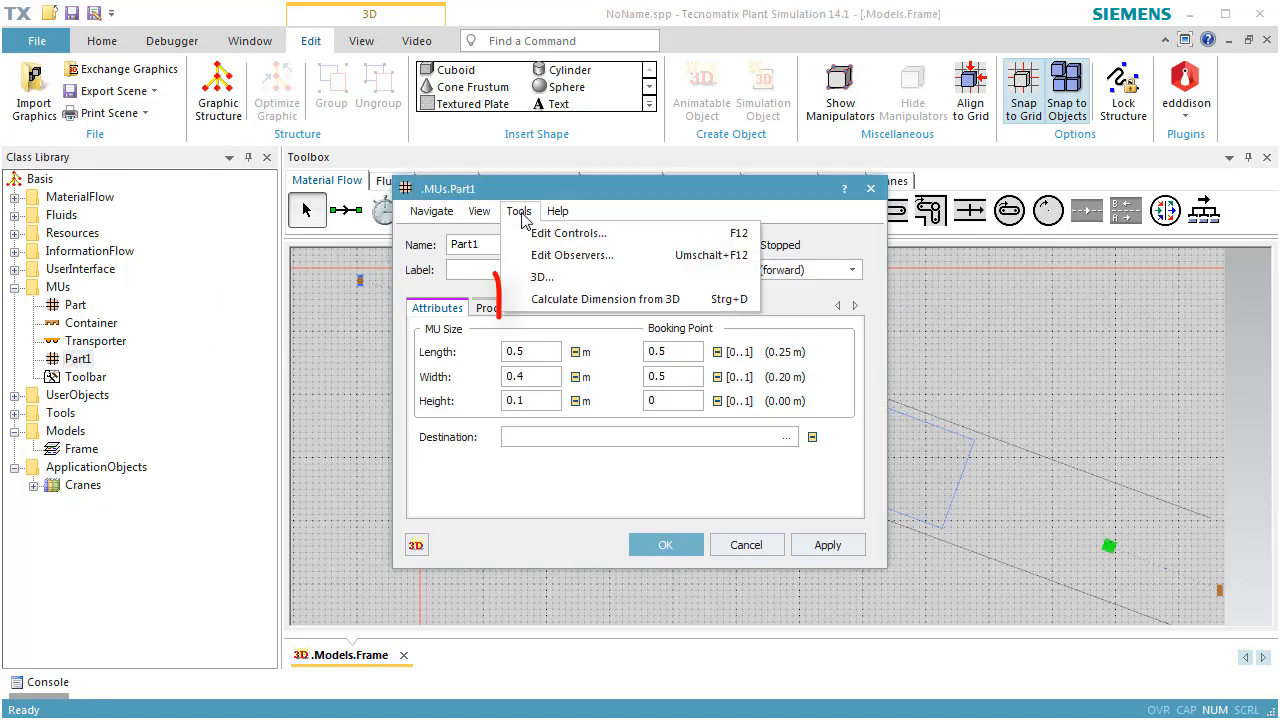
{"action": "left_click", "coordinate": [550, 300]}
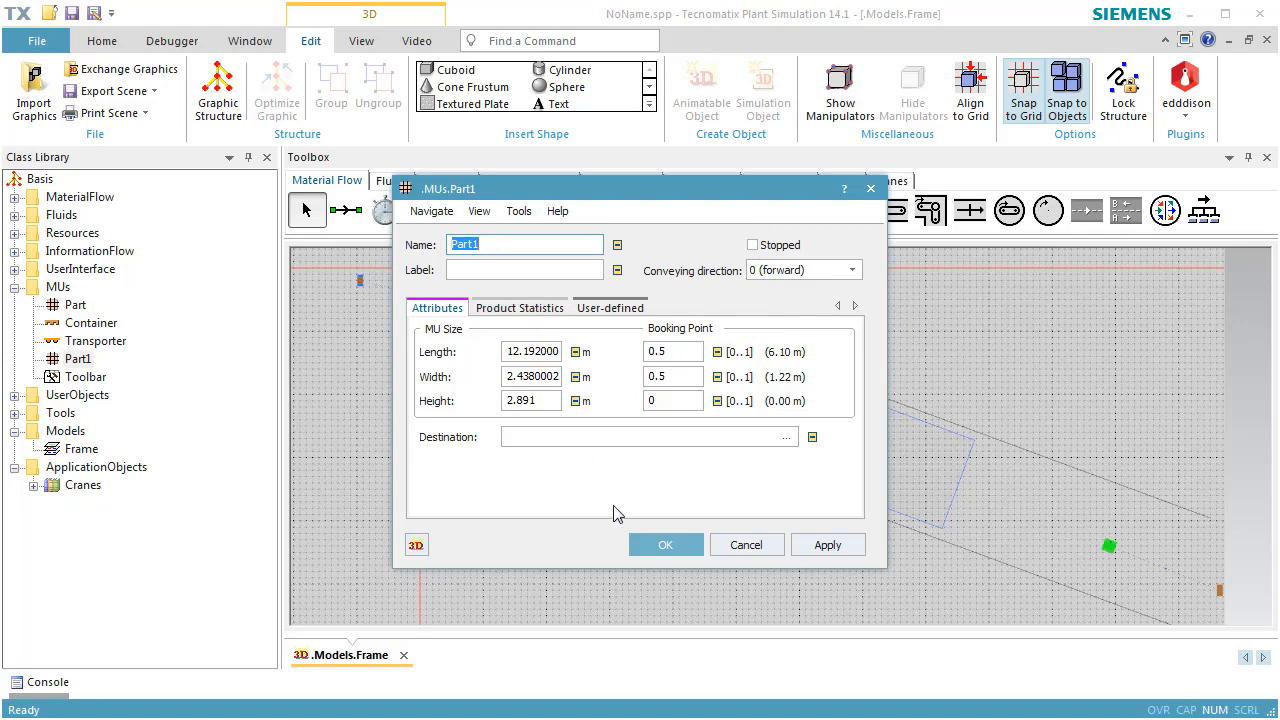
{"action": "left_click", "coordinate": [647, 548]}
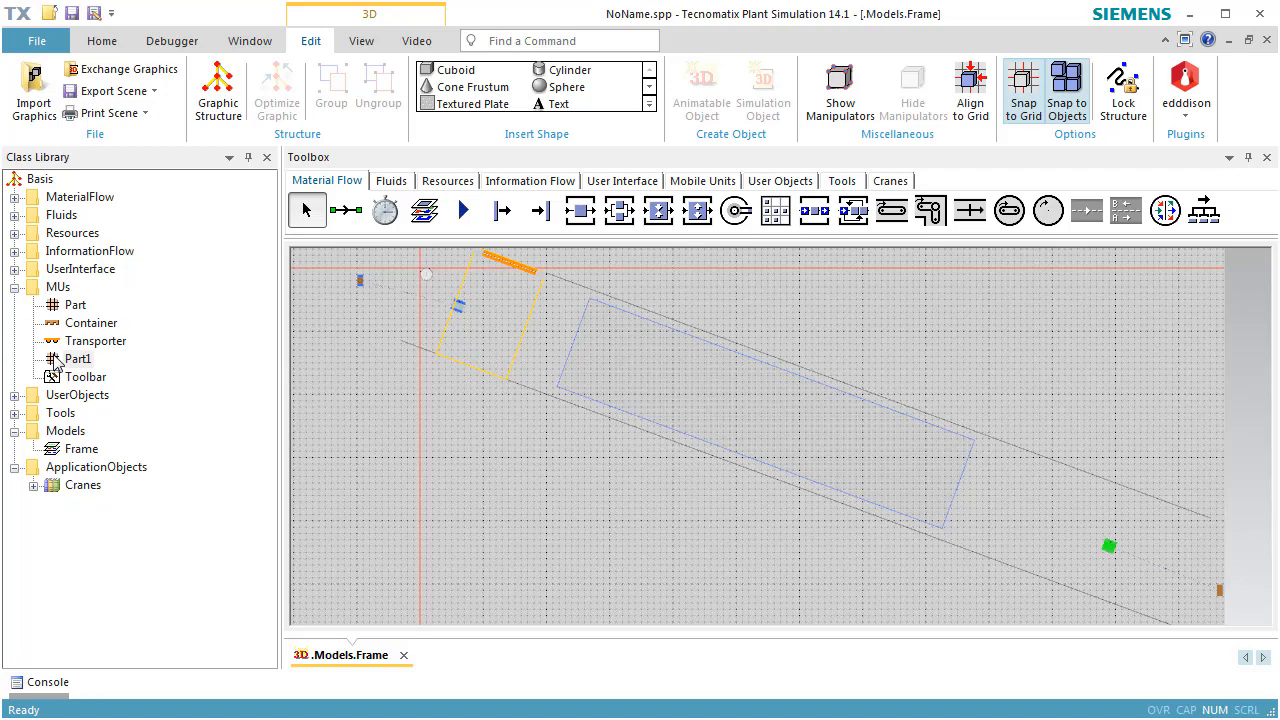
{"action": "left_click_drag", "start_coordinate": [53, 362], "coordinate": [361, 288]}
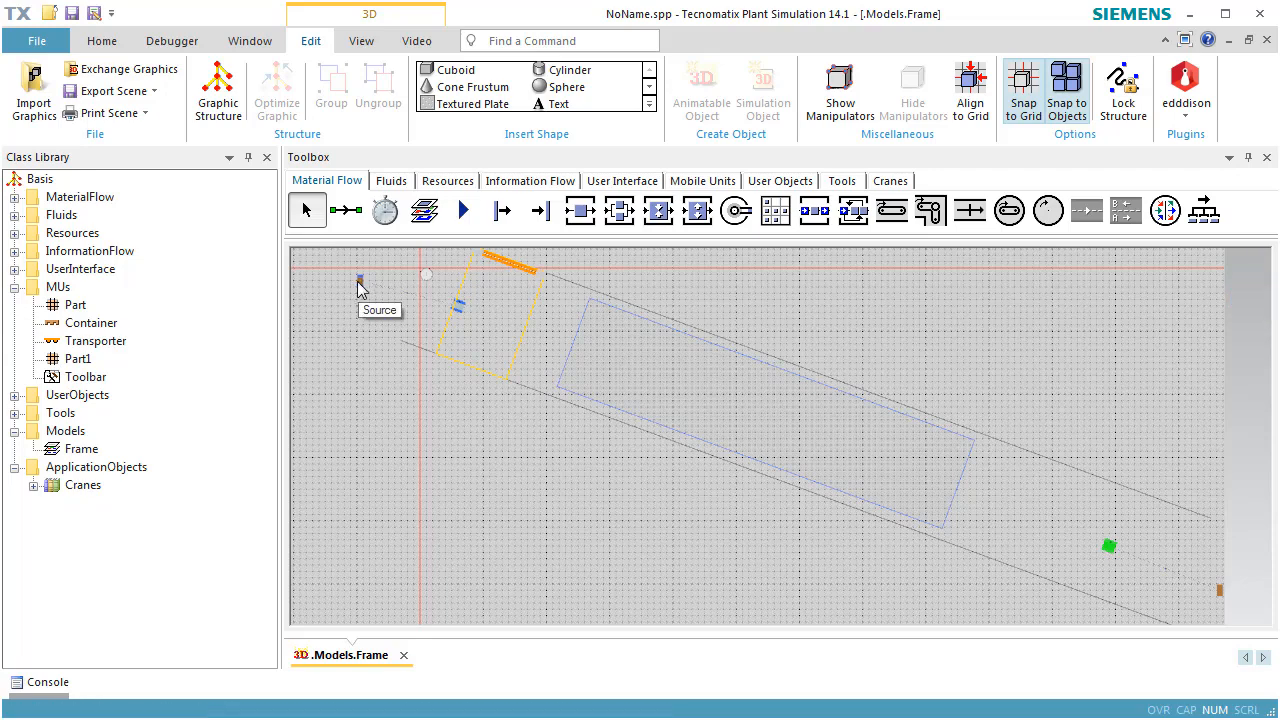
Step: Enable real-time simulation at a factor of 10 in the EventController
{"action": "double_click", "coordinate": [427, 277]}
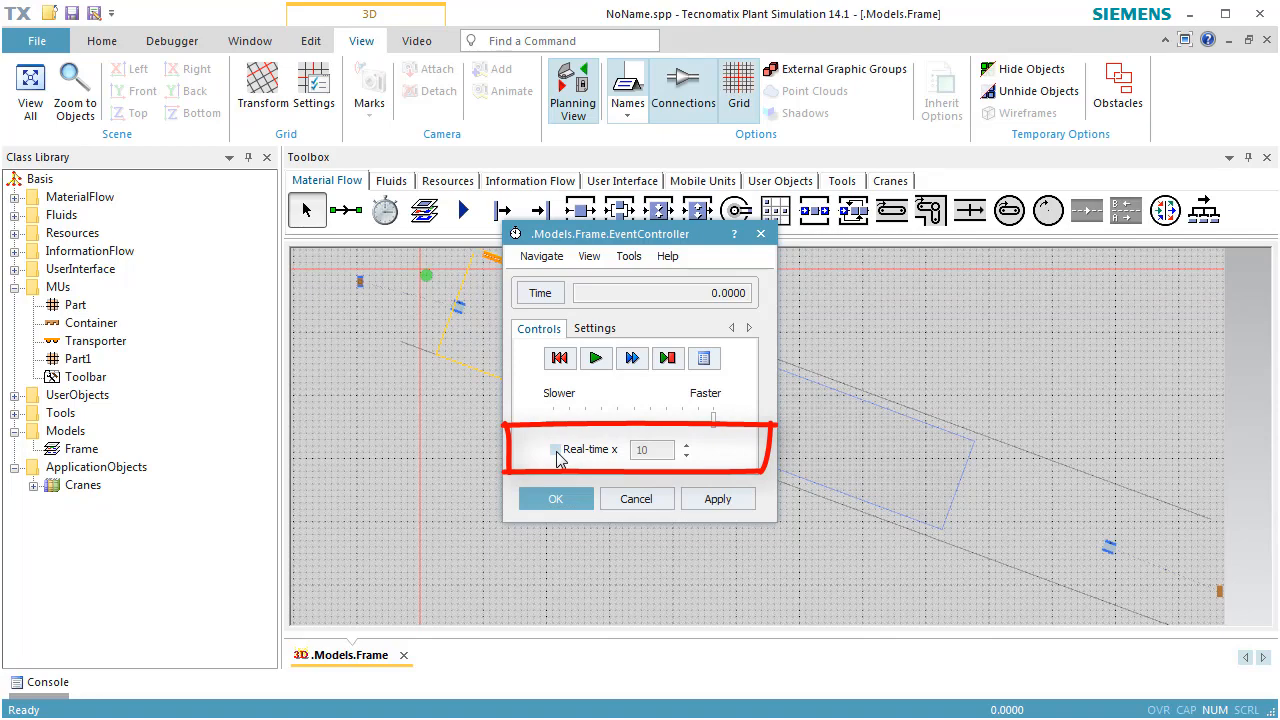
{"action": "left_click", "coordinate": [556, 451]}
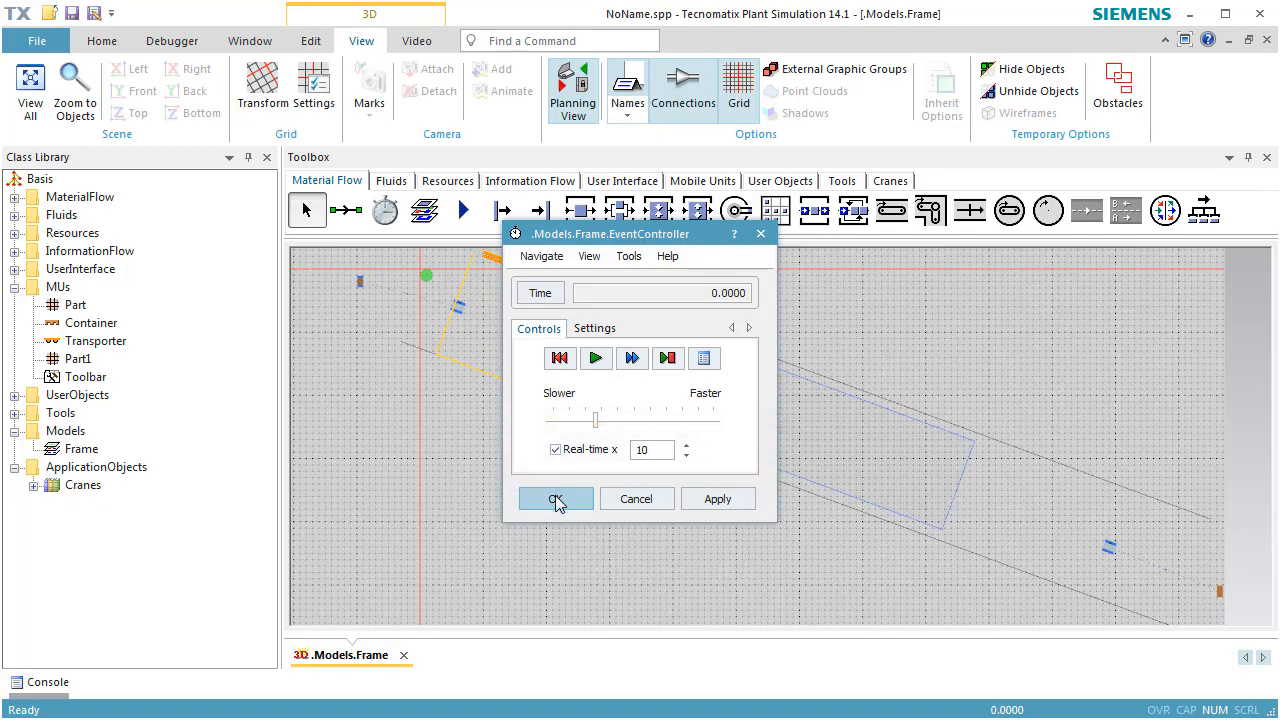
{"action": "left_click", "coordinate": [556, 500]}
Step: Reset and start the simulation, and leave the planning view to watch the crane move containers in 3D
{"action": "right_click", "coordinate": [493, 488]}
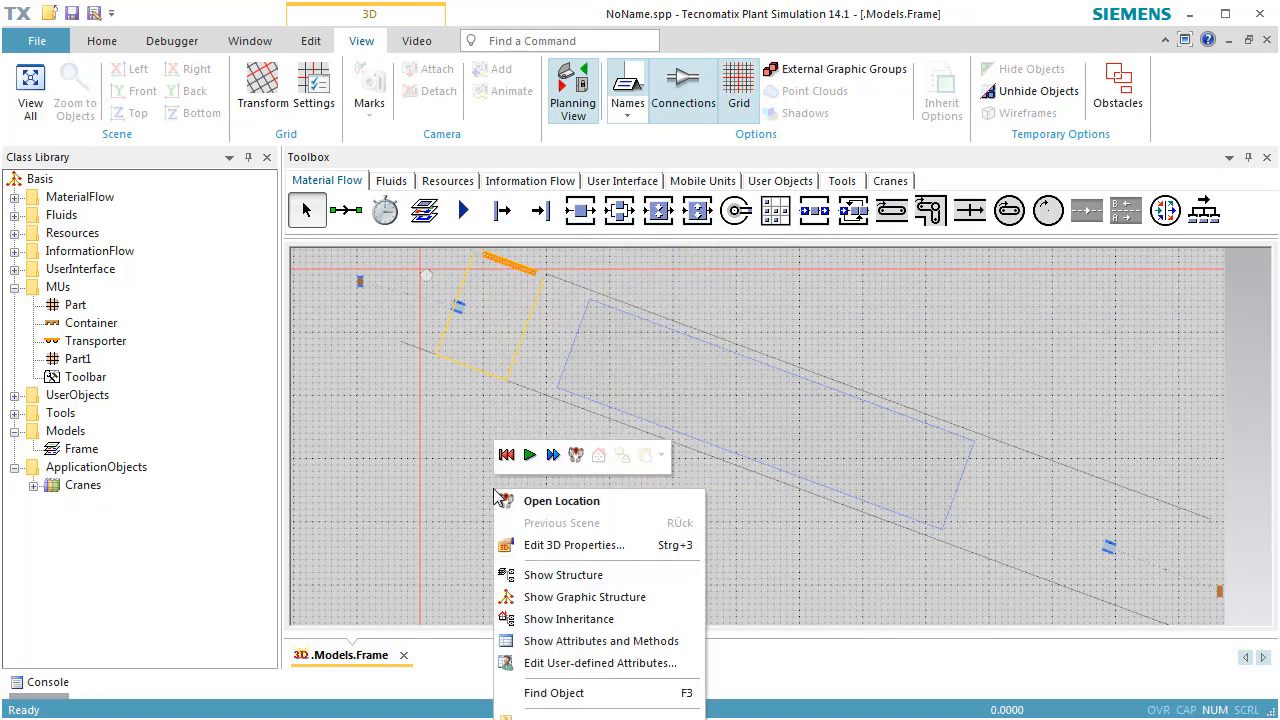
{"action": "left_click", "coordinate": [509, 460]}
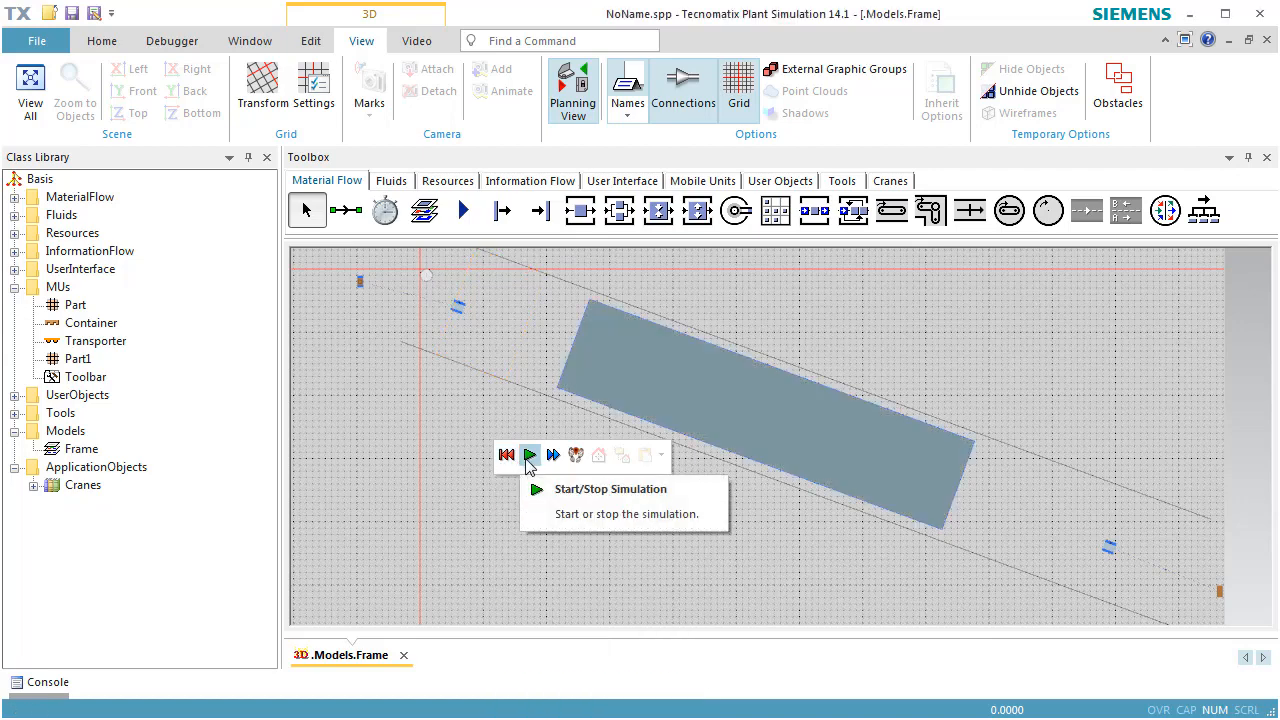
{"action": "left_click", "coordinate": [529, 456]}
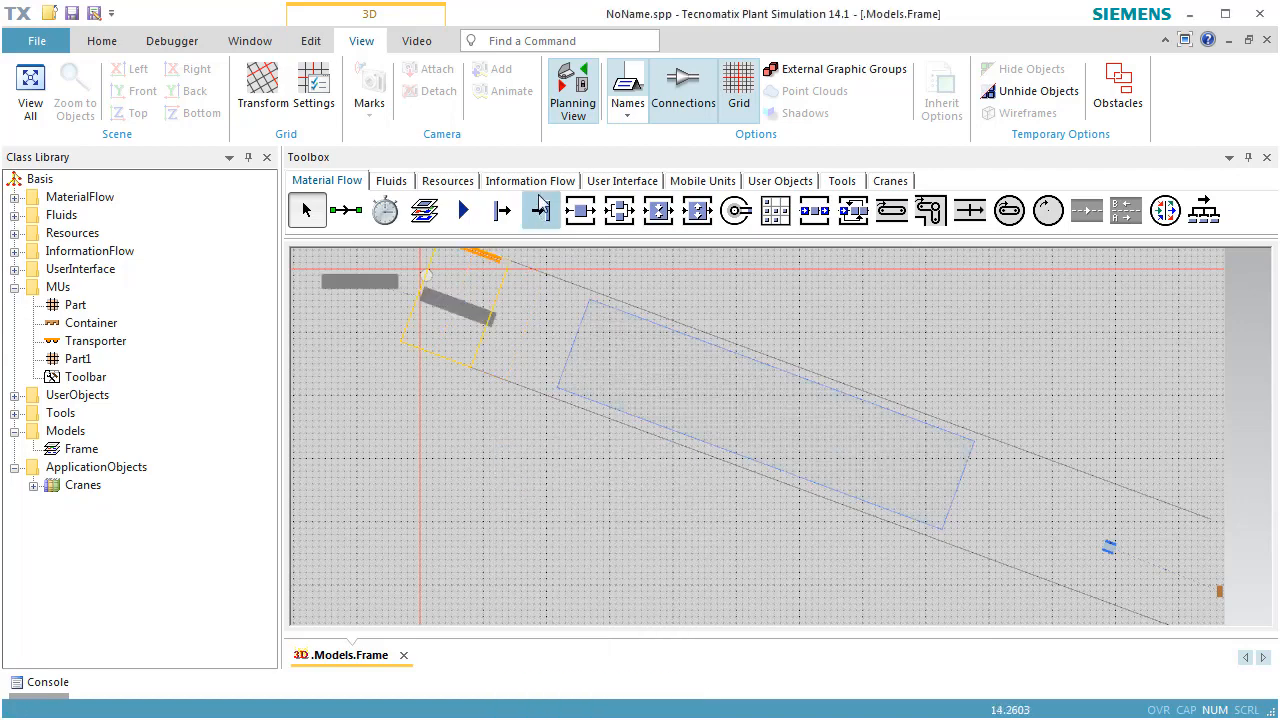
{"action": "left_click", "coordinate": [566, 112]}
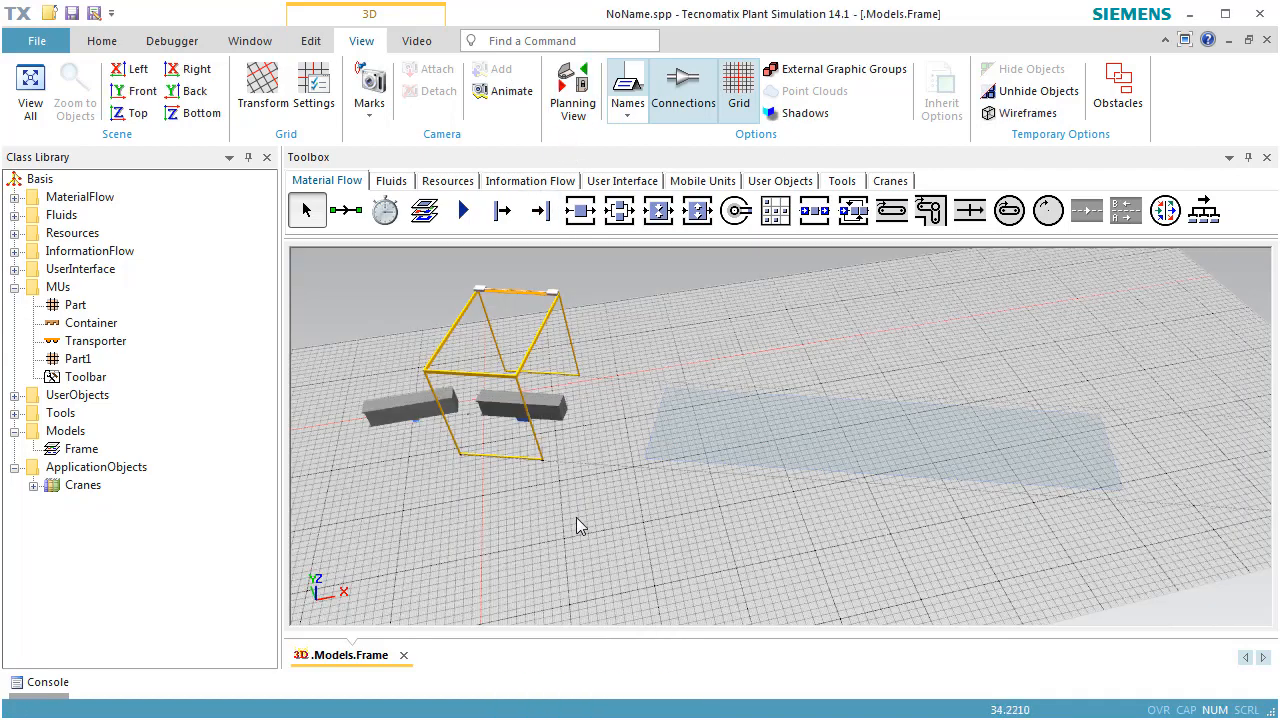
{"action": "mouse_move", "coordinate": [594, 533]}
{"action": "left_mouse_down"}
{"action": "mouse_move", "coordinate": [581, 526]}
{"action": "mouse_move", "coordinate": [597, 526]}
{"action": "left_mouse_up"}
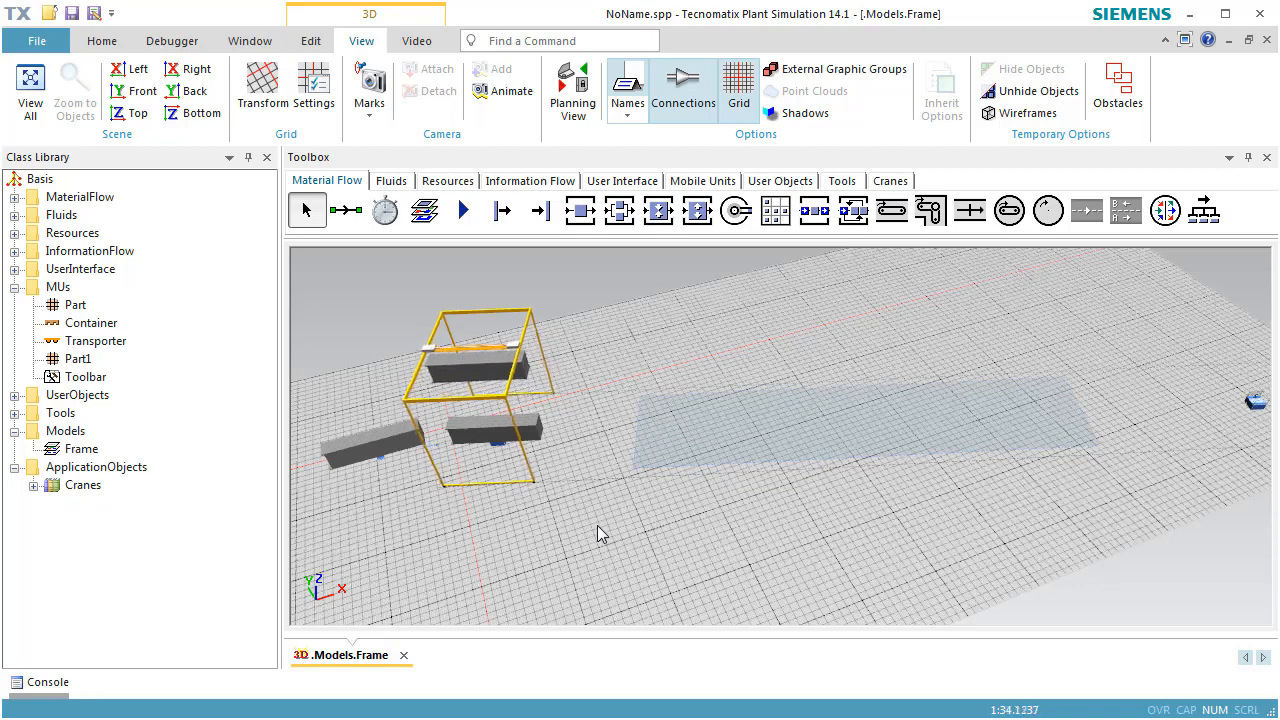